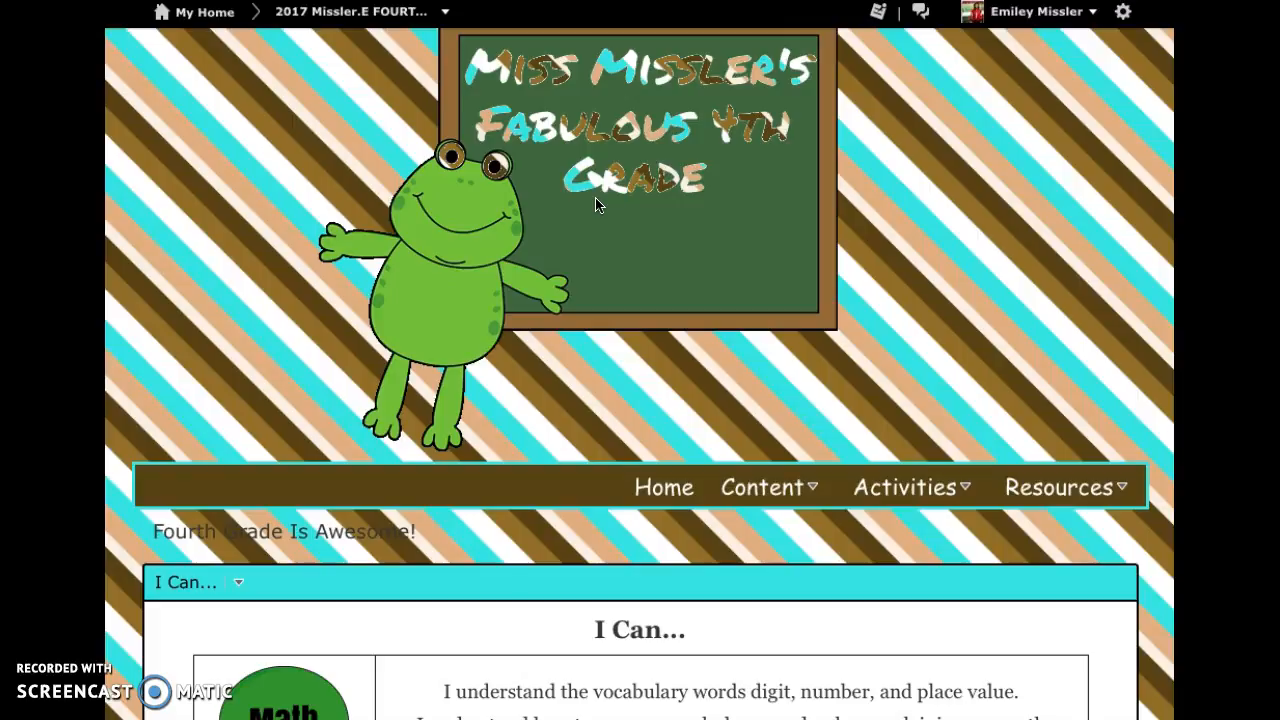
# Open the course content and display its full table of contents
pyautogui.click(800, 490)
pyautogui.click(765, 521)
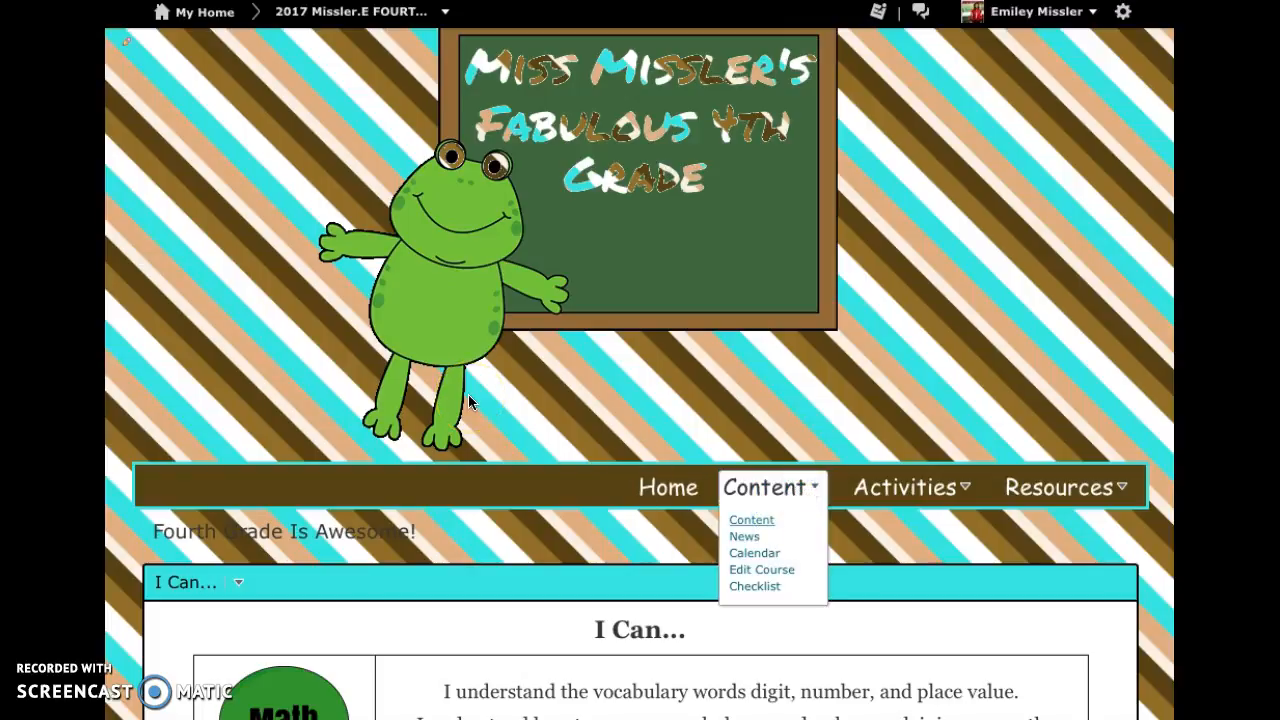
pyautogui.scroll(-3, 469, 398)
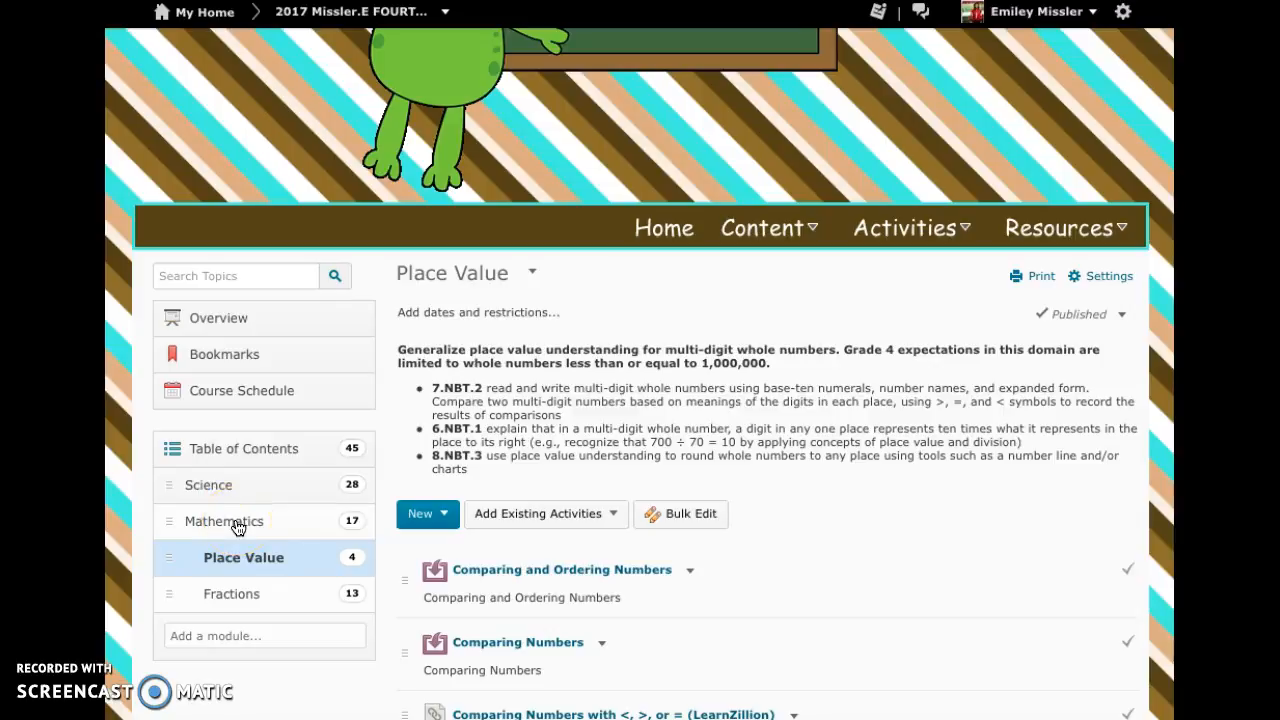
pyautogui.click(206, 449)
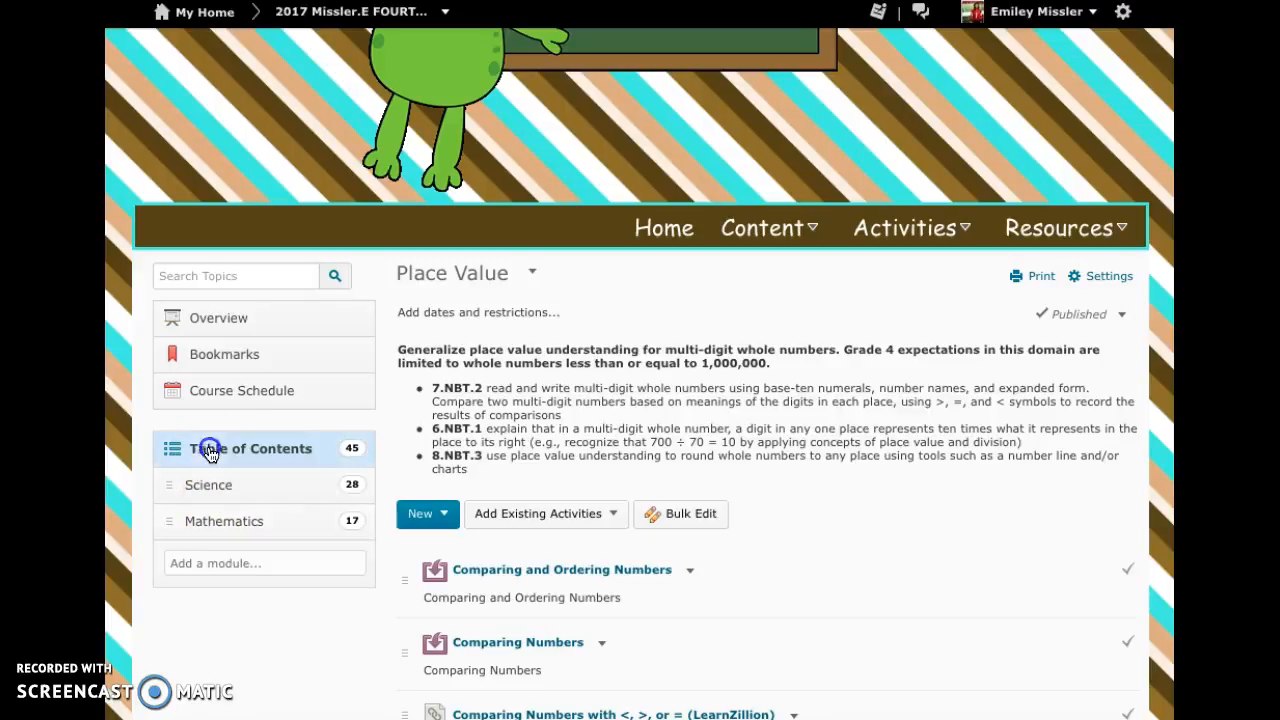
pyautogui.click(277, 450)
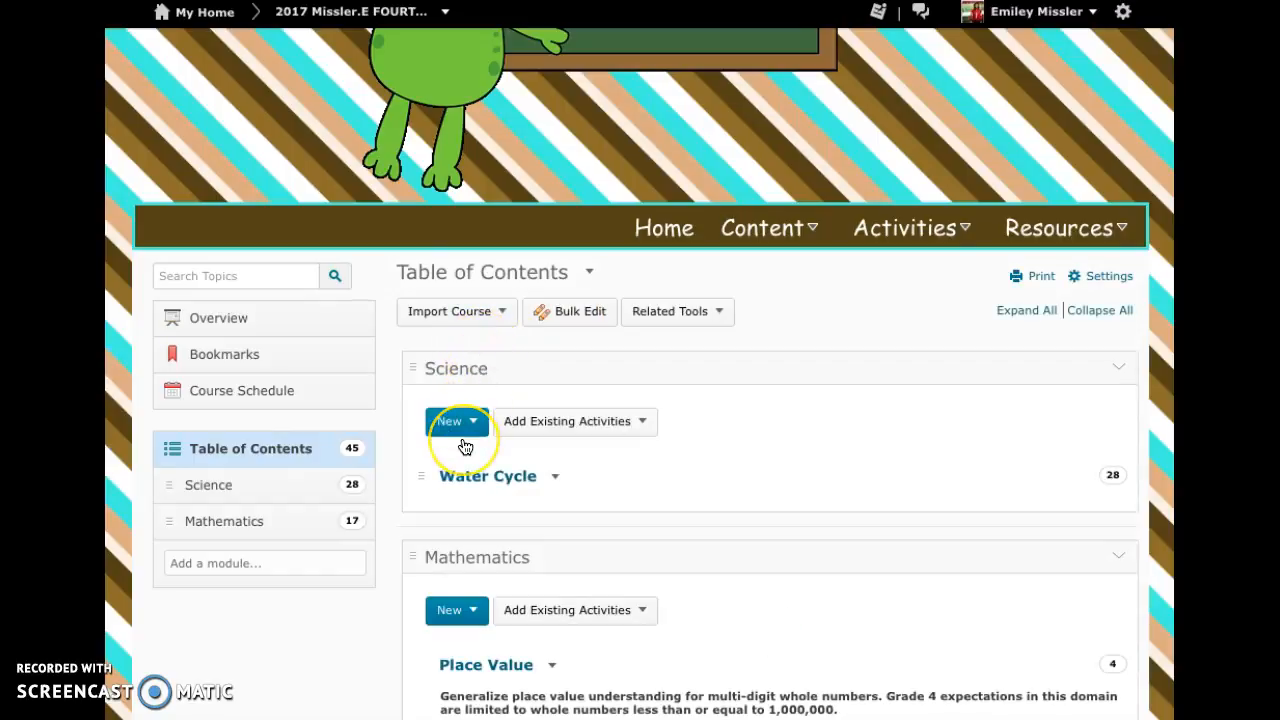
# Open the Mathematics module and go to its Place Value section
pyautogui.scroll(-1, 465, 447)
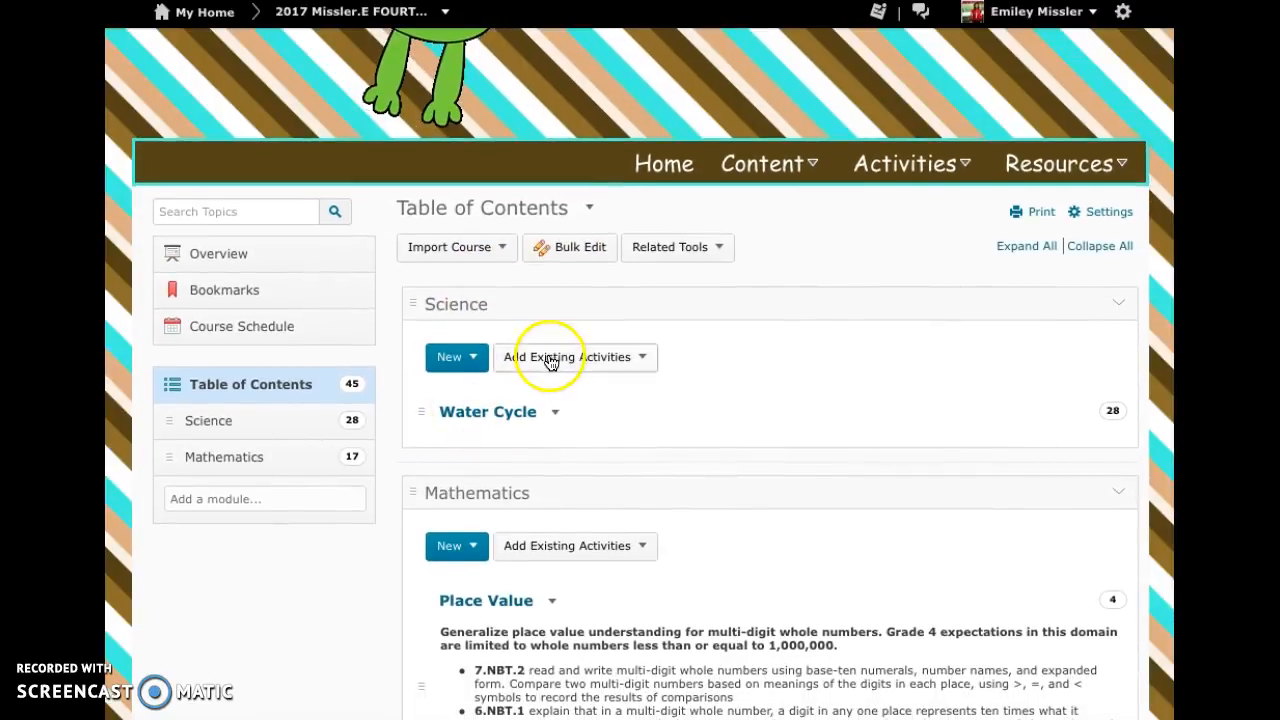
pyautogui.click(276, 458)
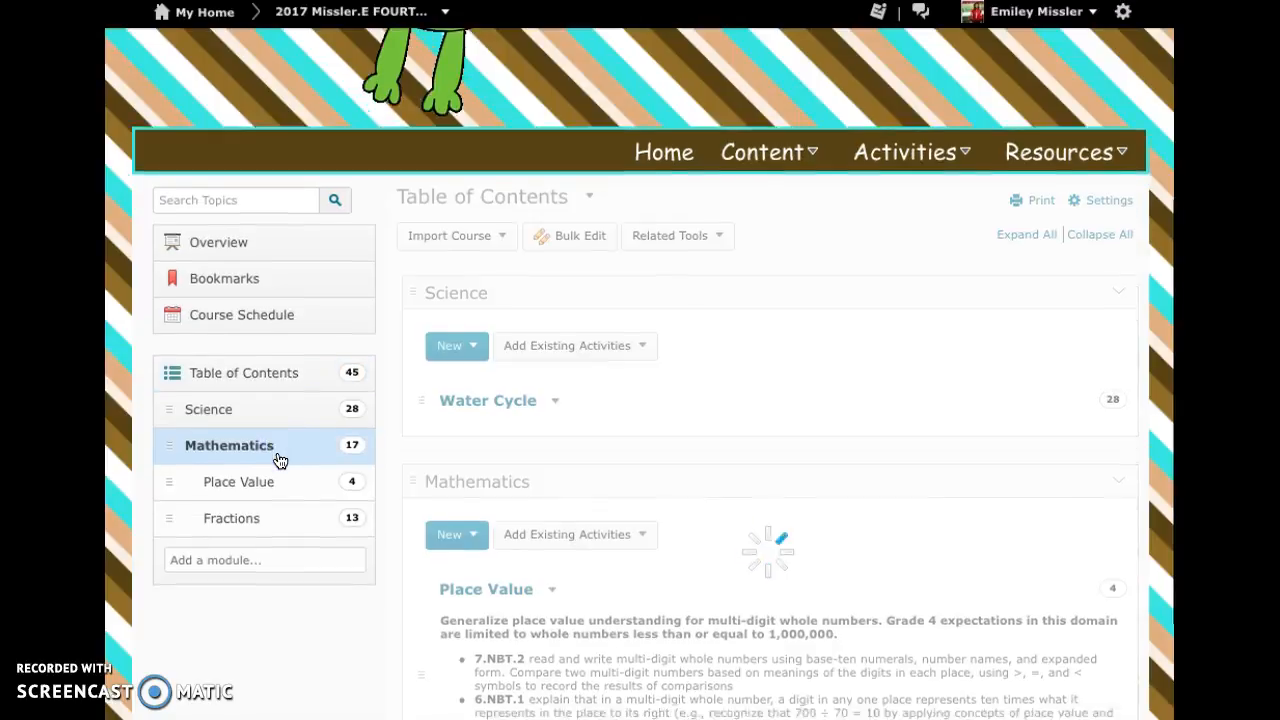
pyautogui.scroll(-3, 280, 460)
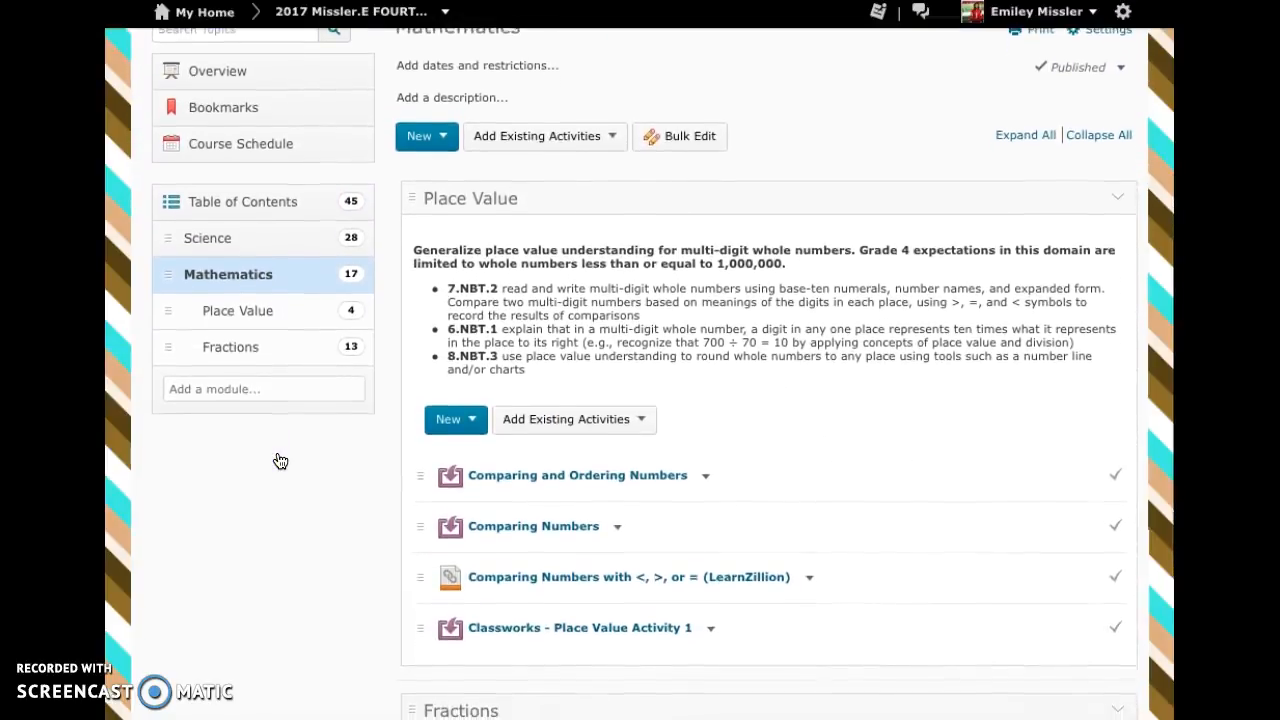
pyautogui.click(261, 300)
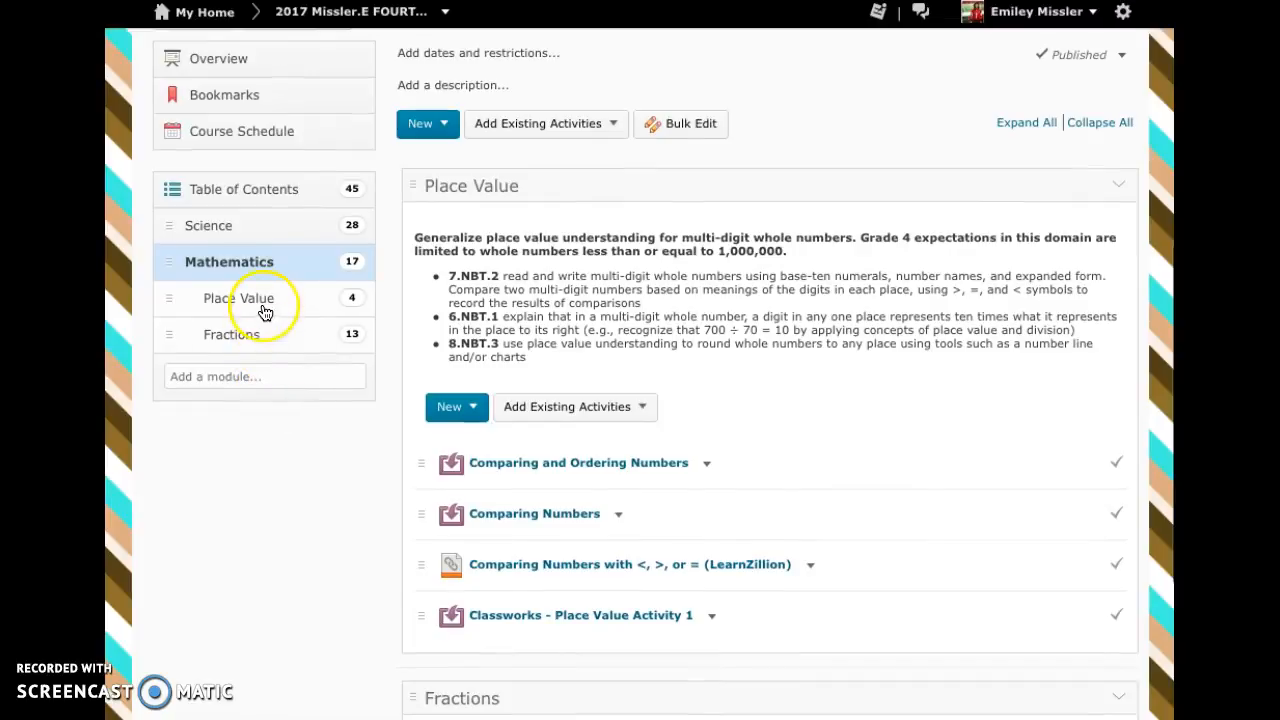
pyautogui.scroll(-3, 510, 288)
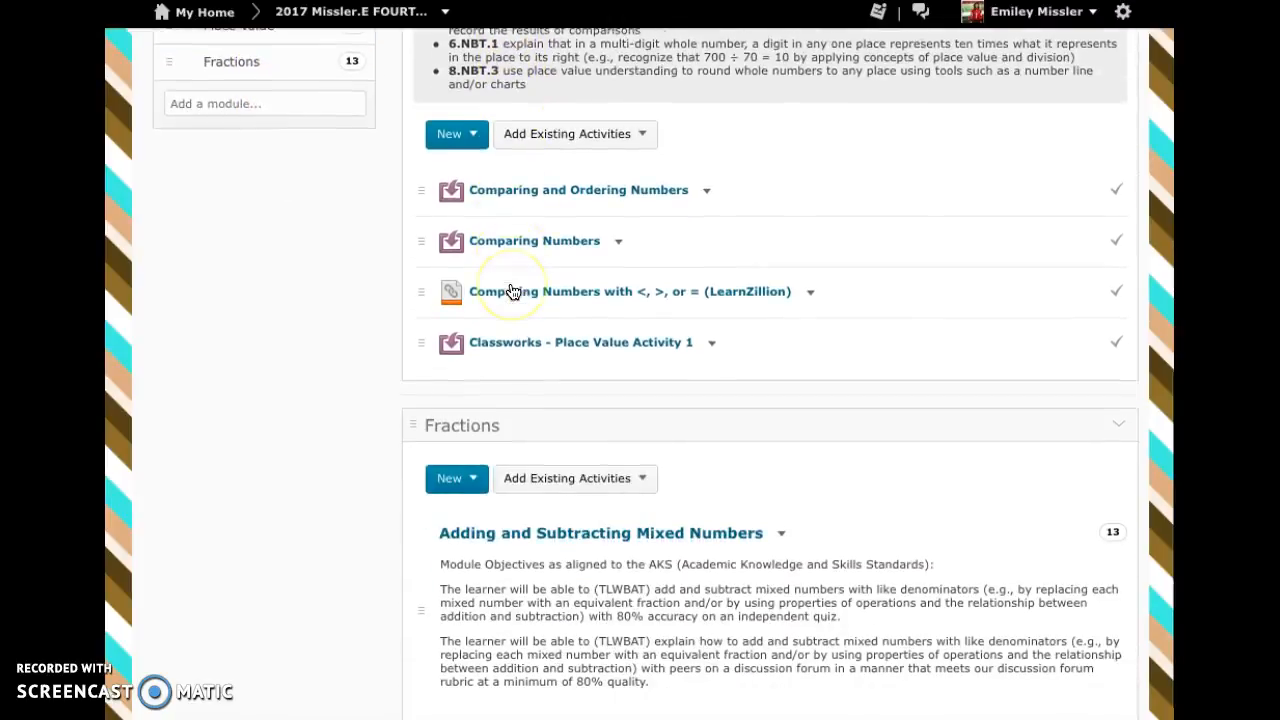
pyautogui.scroll(3, 512, 291)
pyautogui.click(476, 158)
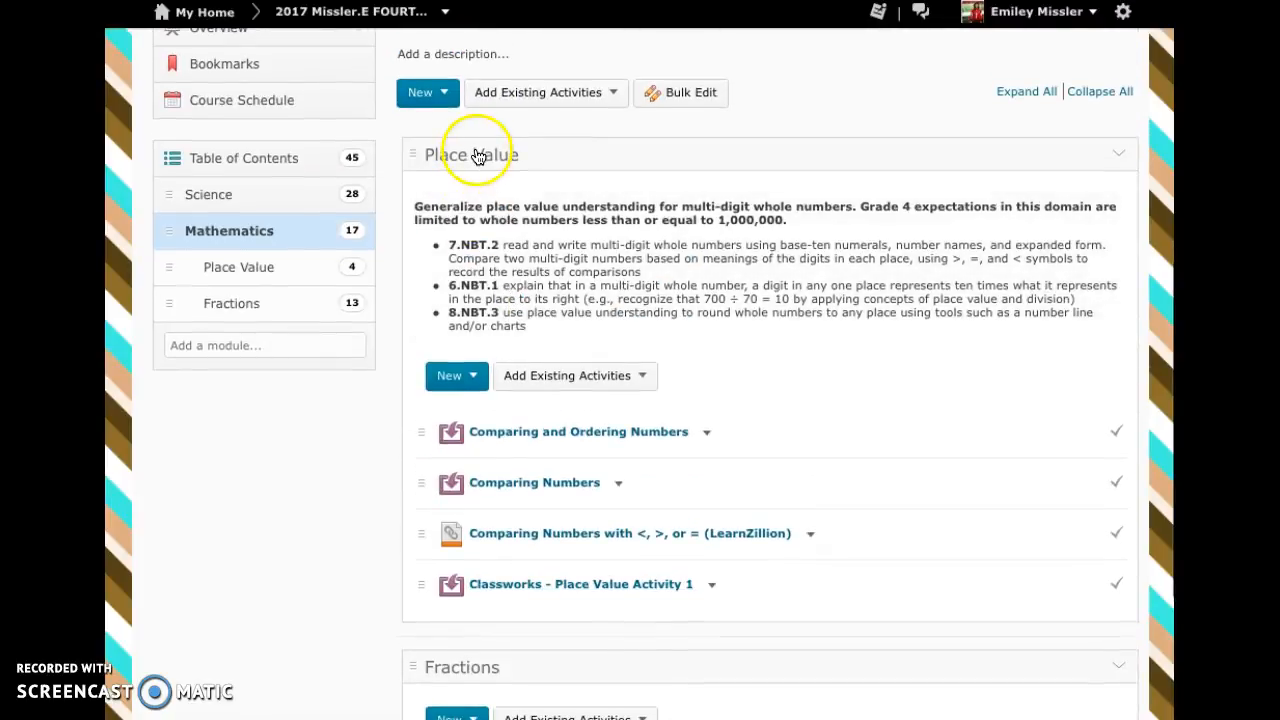
pyautogui.click(539, 283)
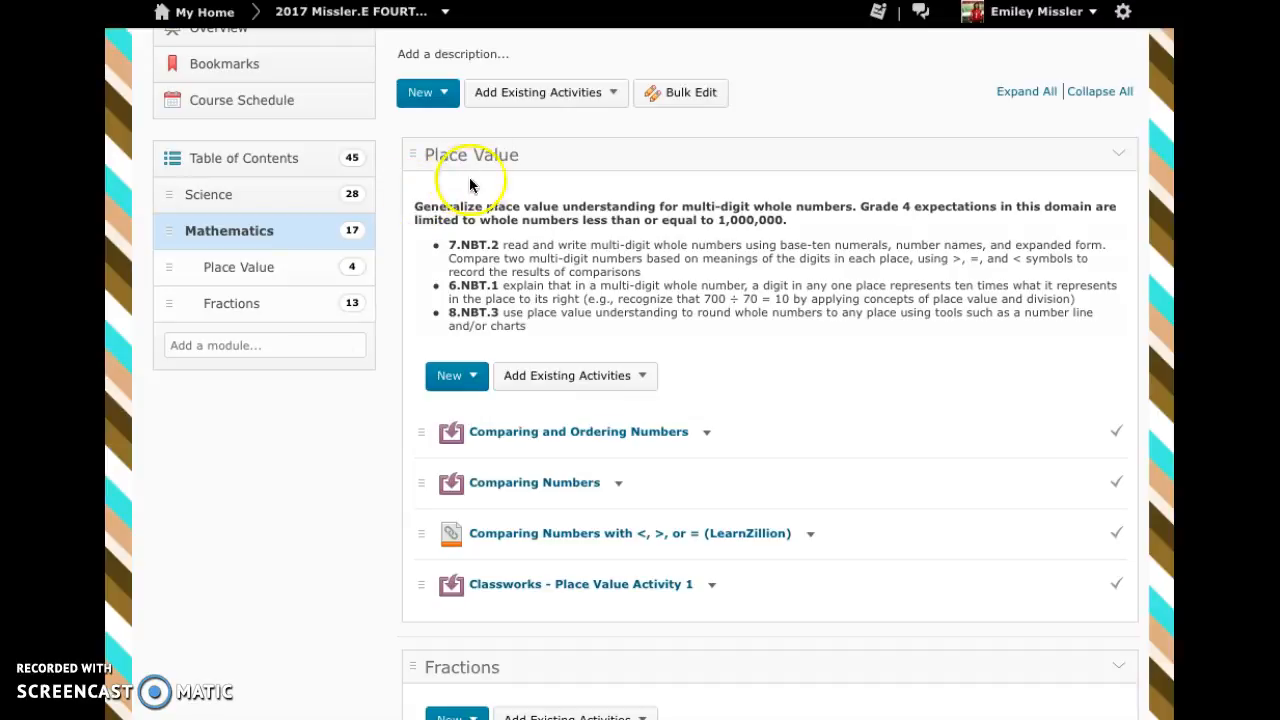
# Add the existing Classworks external learning tool to the Place Value section as an activity
pyautogui.click(610, 386)
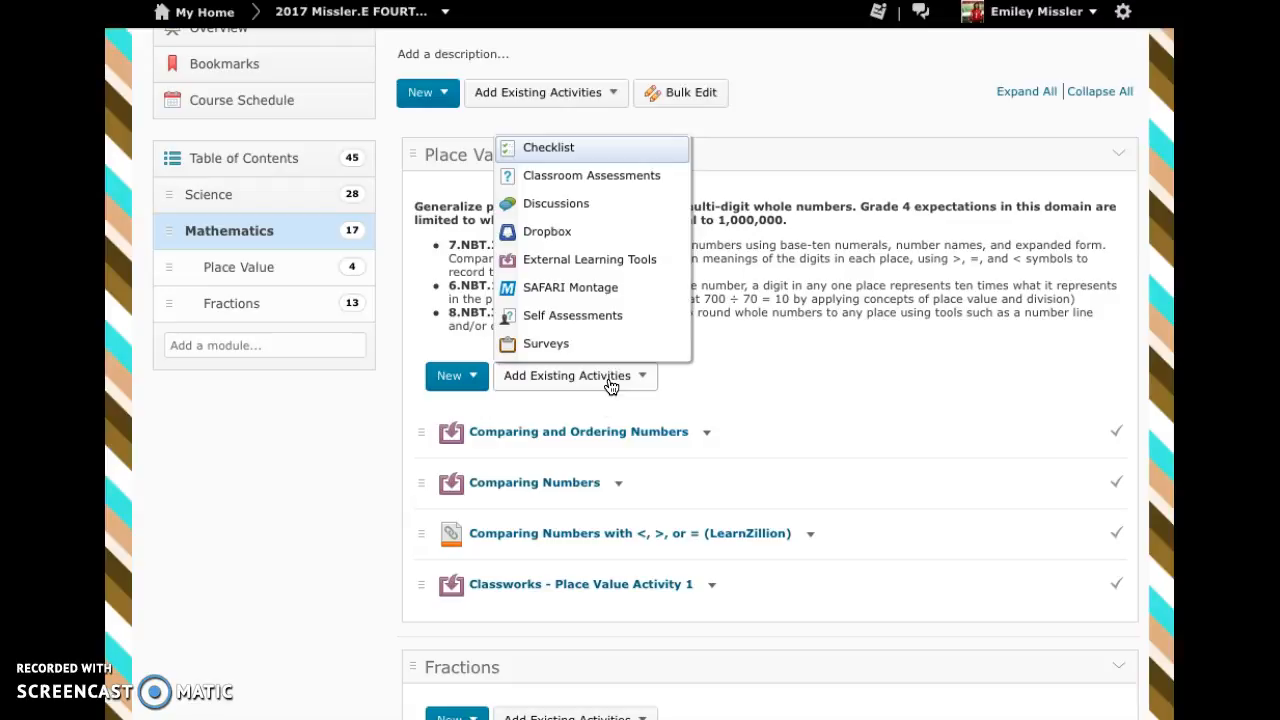
pyautogui.click(601, 262)
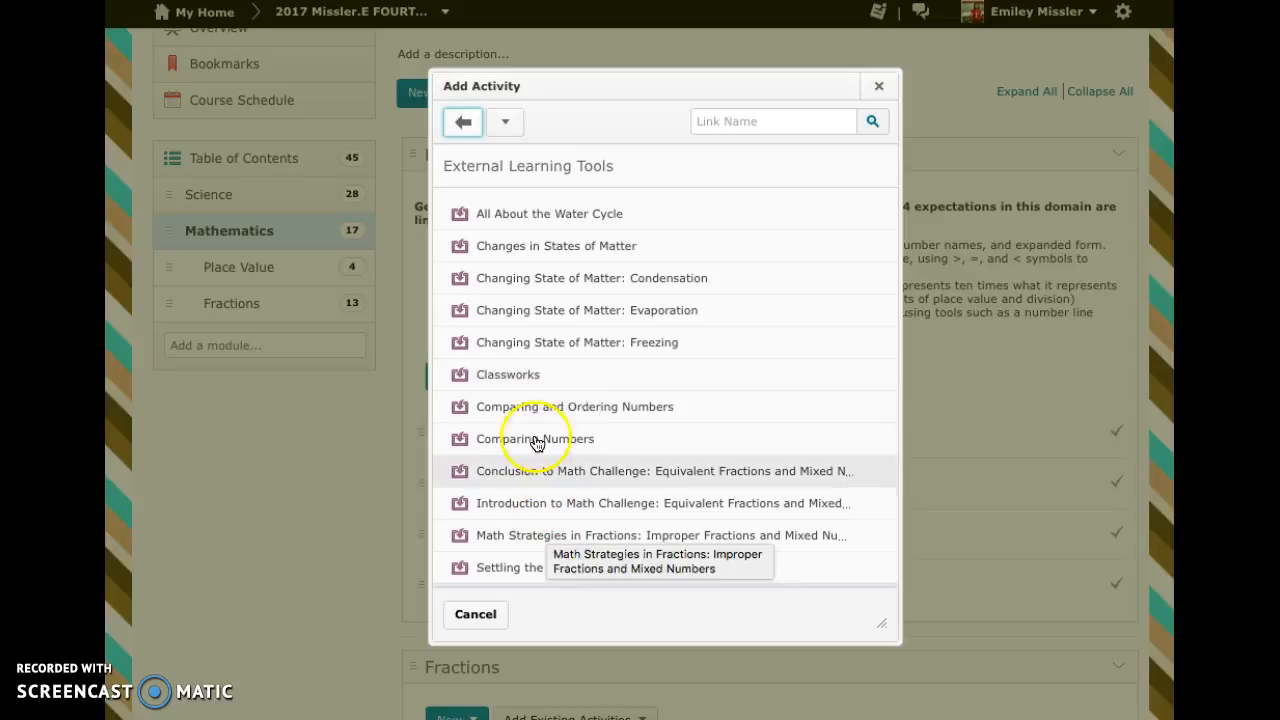
pyautogui.click(517, 377)
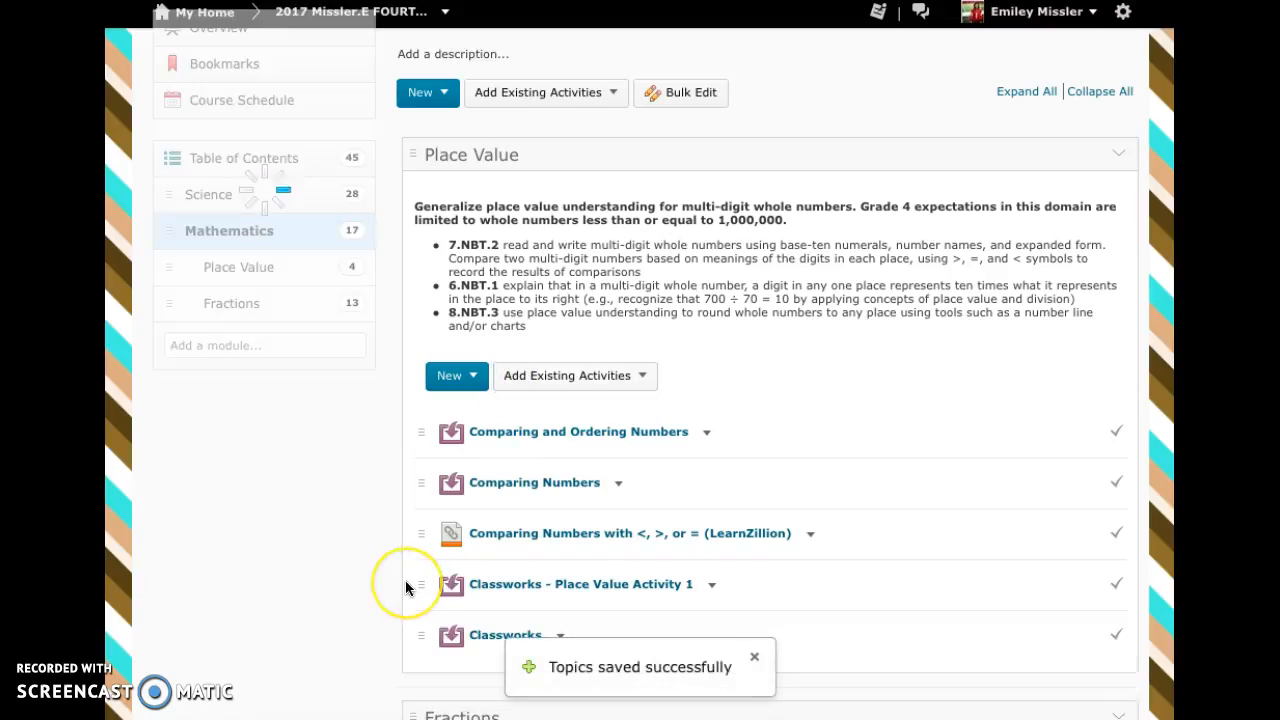
# Open the newly added Classworks topic in the Place Value section to reach its unit search
pyautogui.scroll(-1, 406, 582)
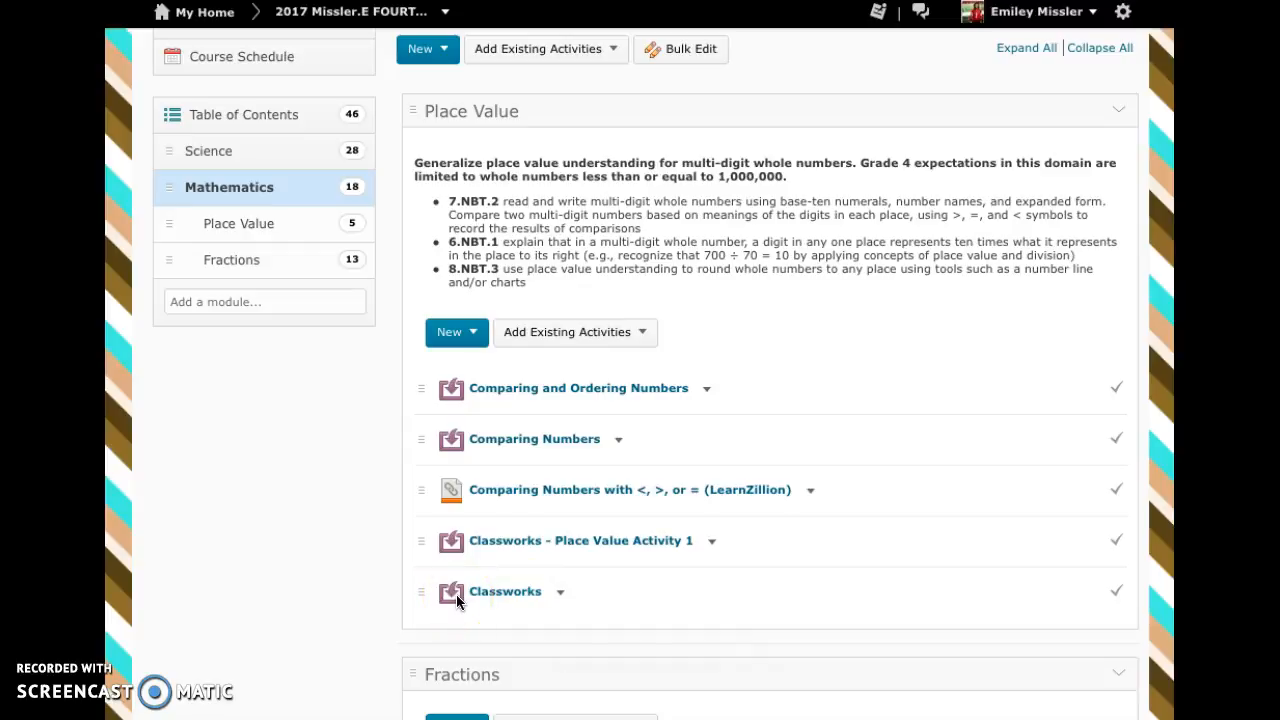
pyautogui.click(486, 597)
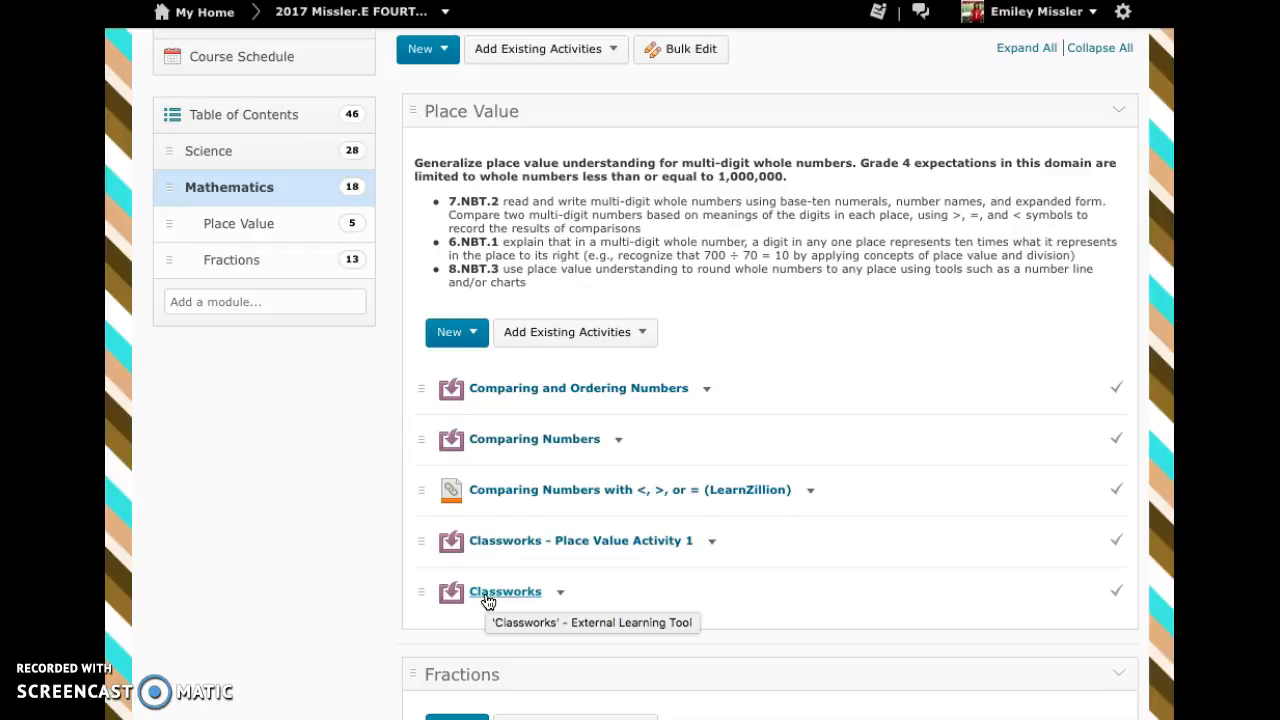
pyautogui.click(488, 600)
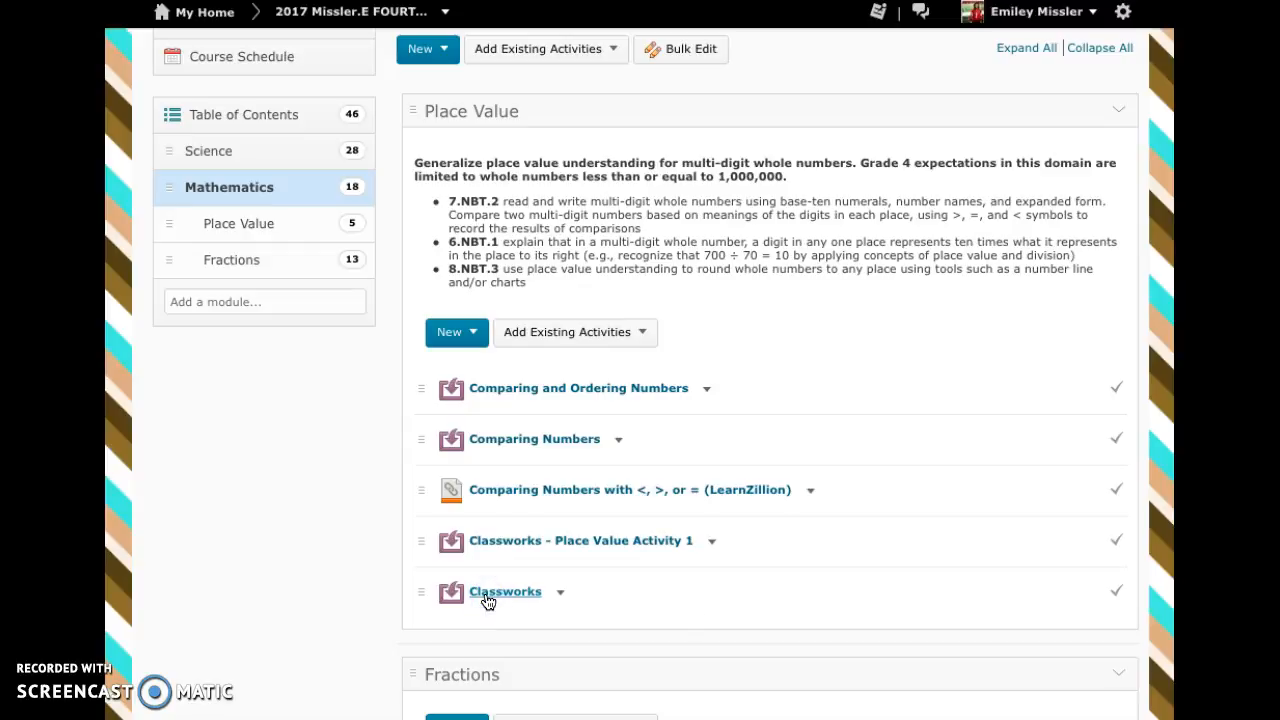
pyautogui.scroll(-3, 488, 602)
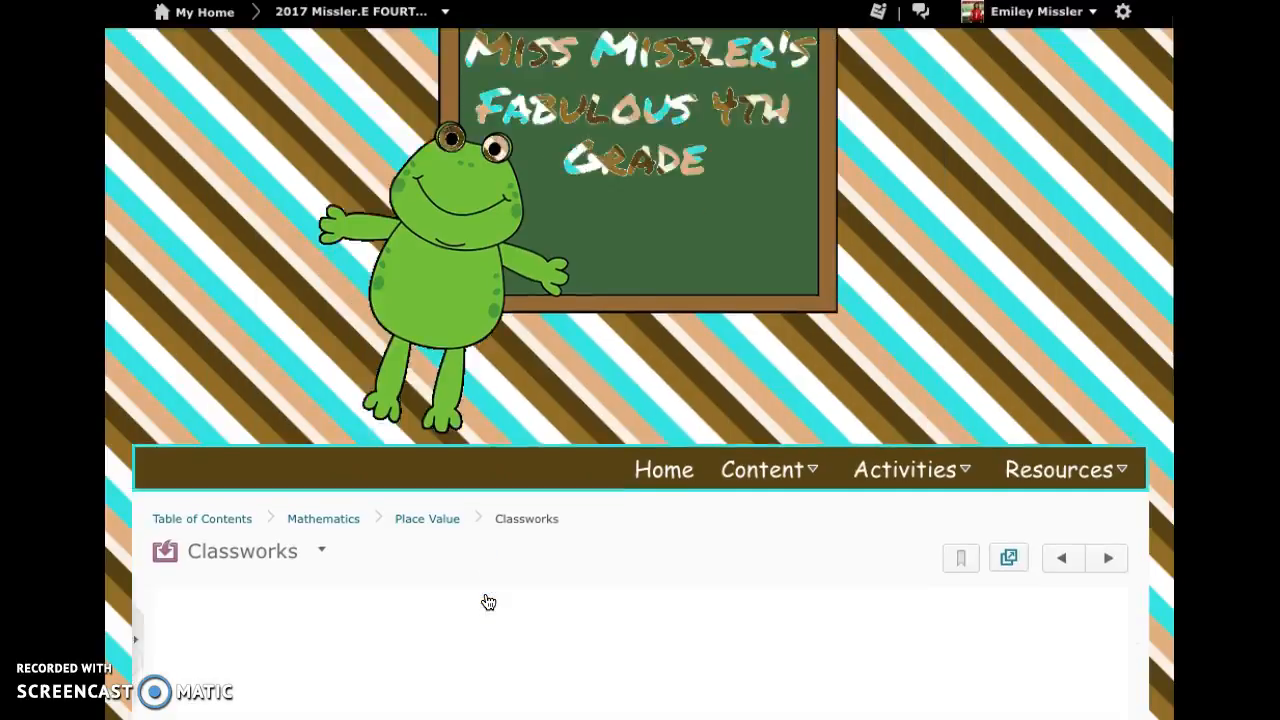
pyautogui.scroll(-1, 488, 602)
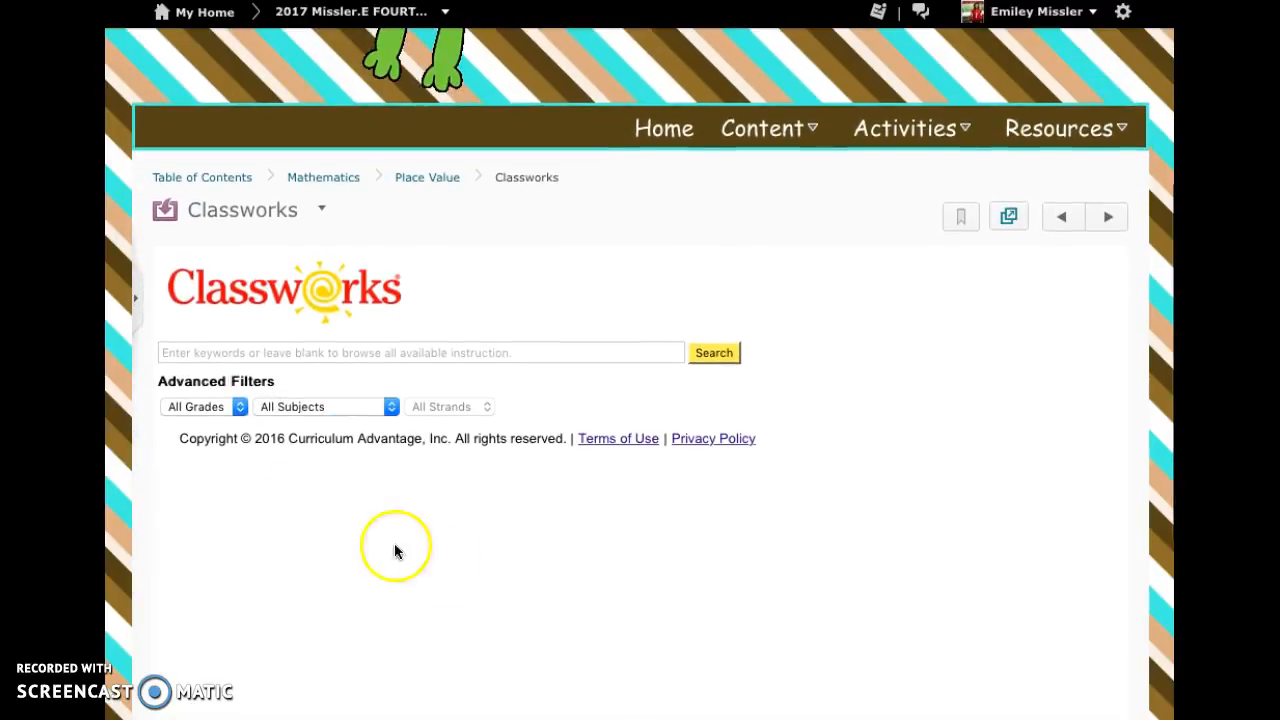
# Search Classworks for "place value" with the grade filter set to 4 and the subject filter set to Applied Mathematics
pyautogui.click(230, 408)
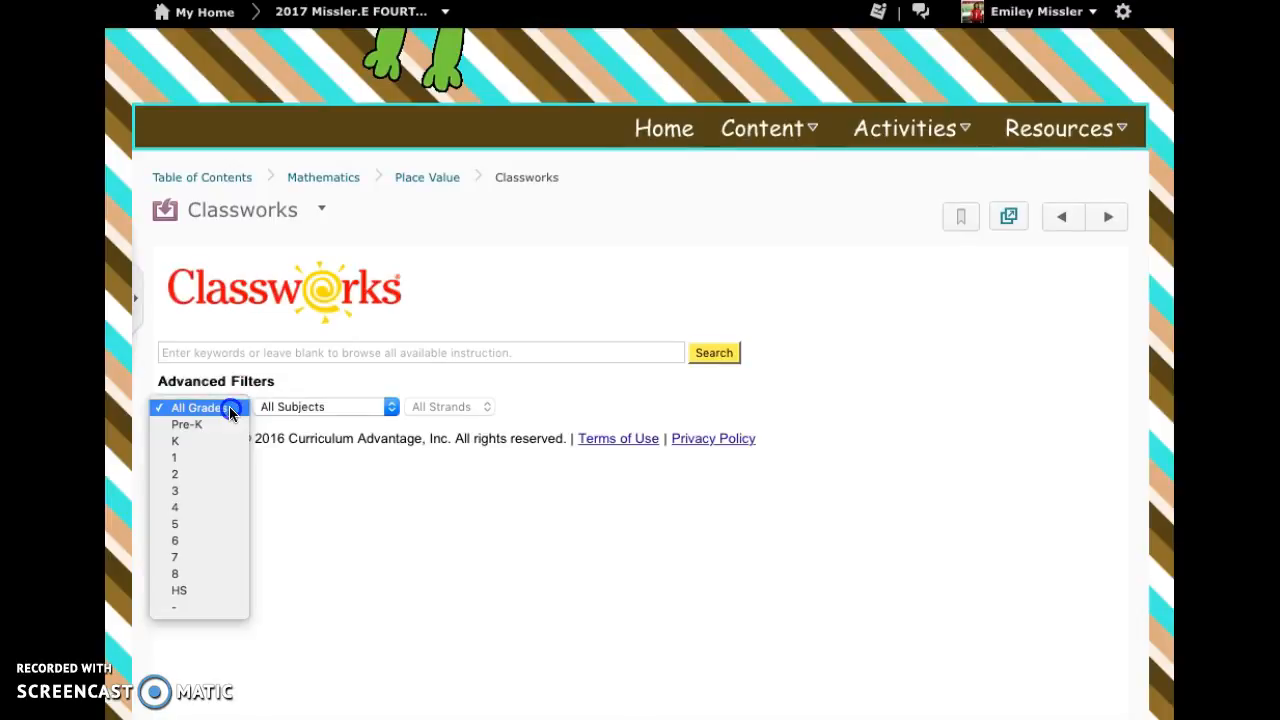
pyautogui.click(200, 510)
pyautogui.click(336, 407)
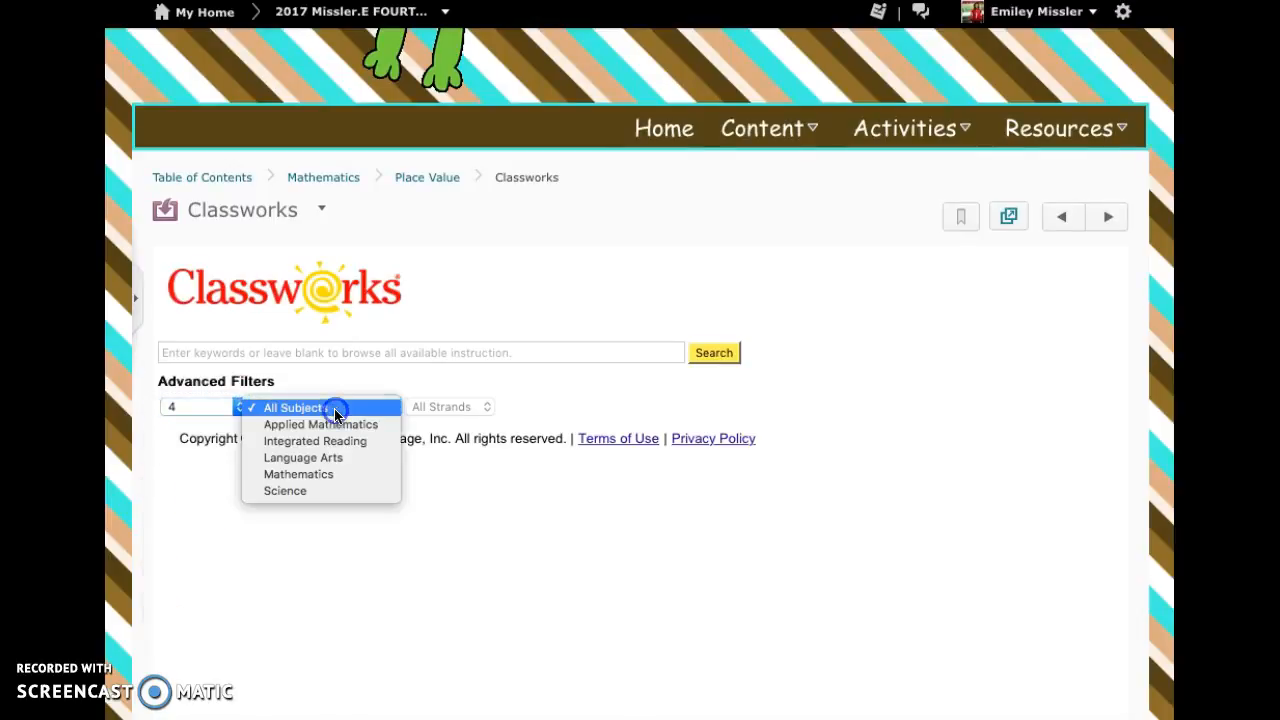
pyautogui.click(332, 424)
pyautogui.click(325, 355)
pyautogui.write('place value')
pyautogui.click(352, 352)
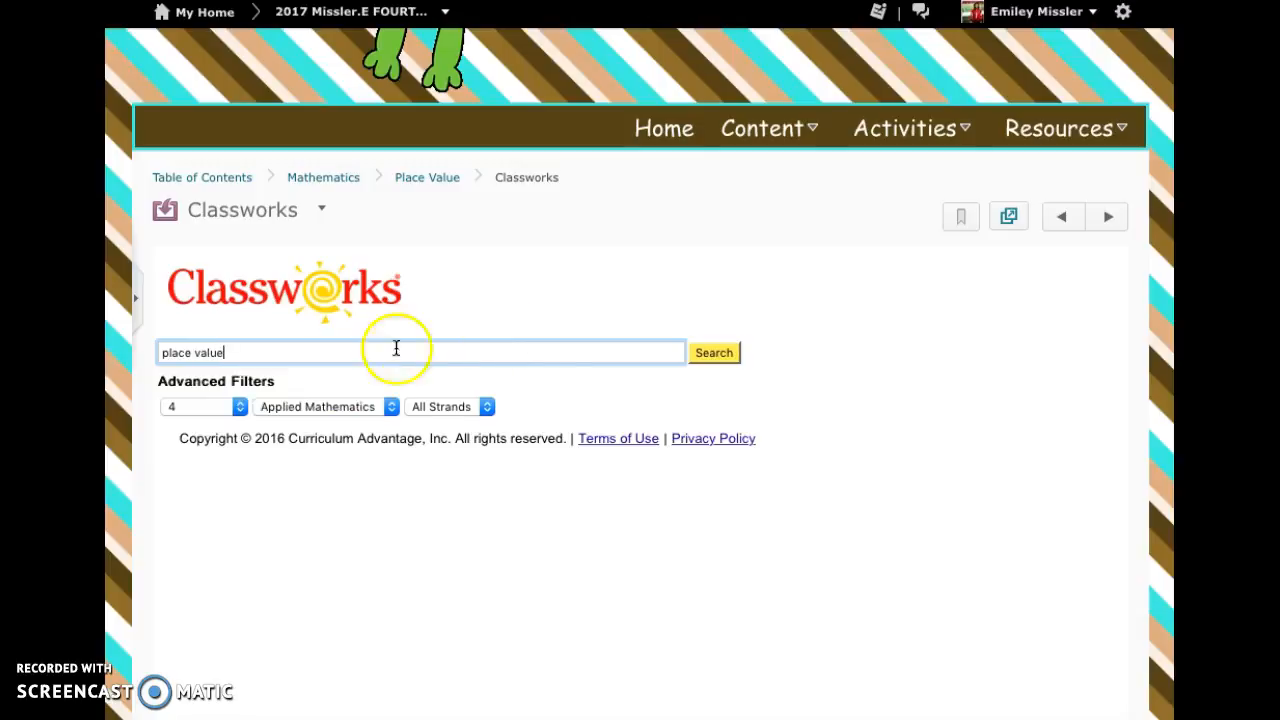
pyautogui.click(716, 358)
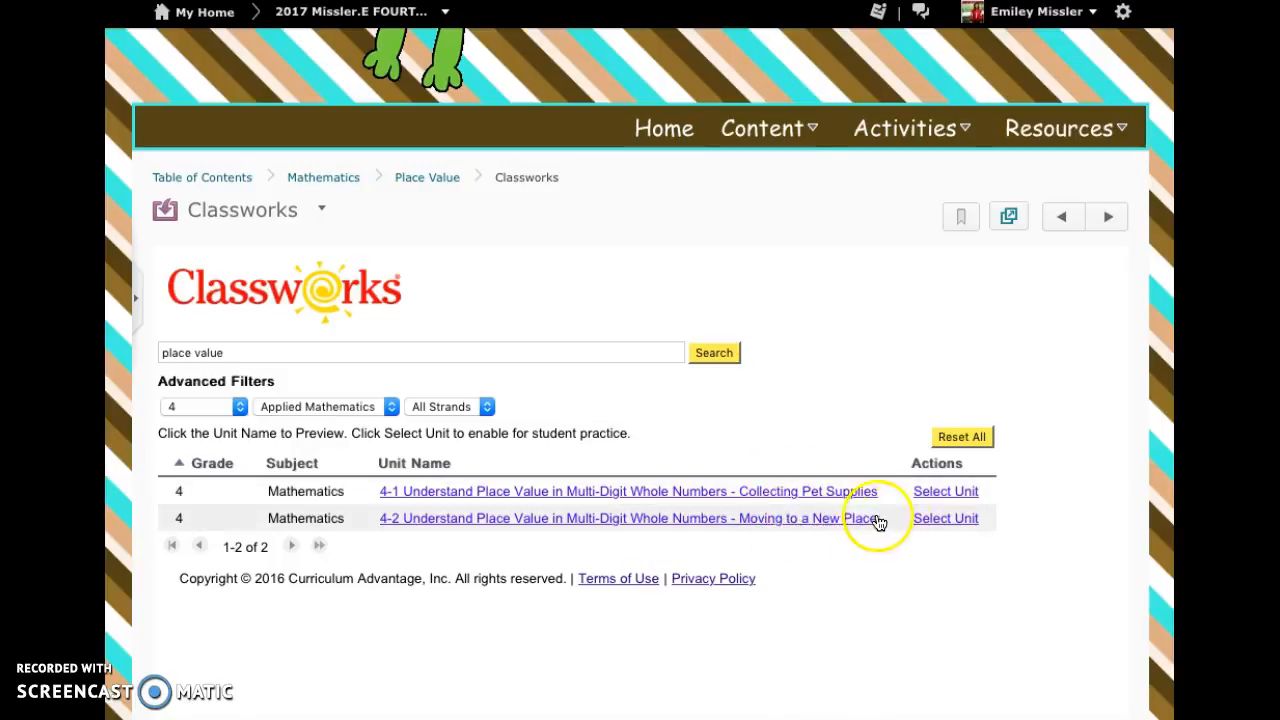
# Select unit 4-2, Moving to a New Place, for student practice, launch it and start its activity
pyautogui.click(927, 522)
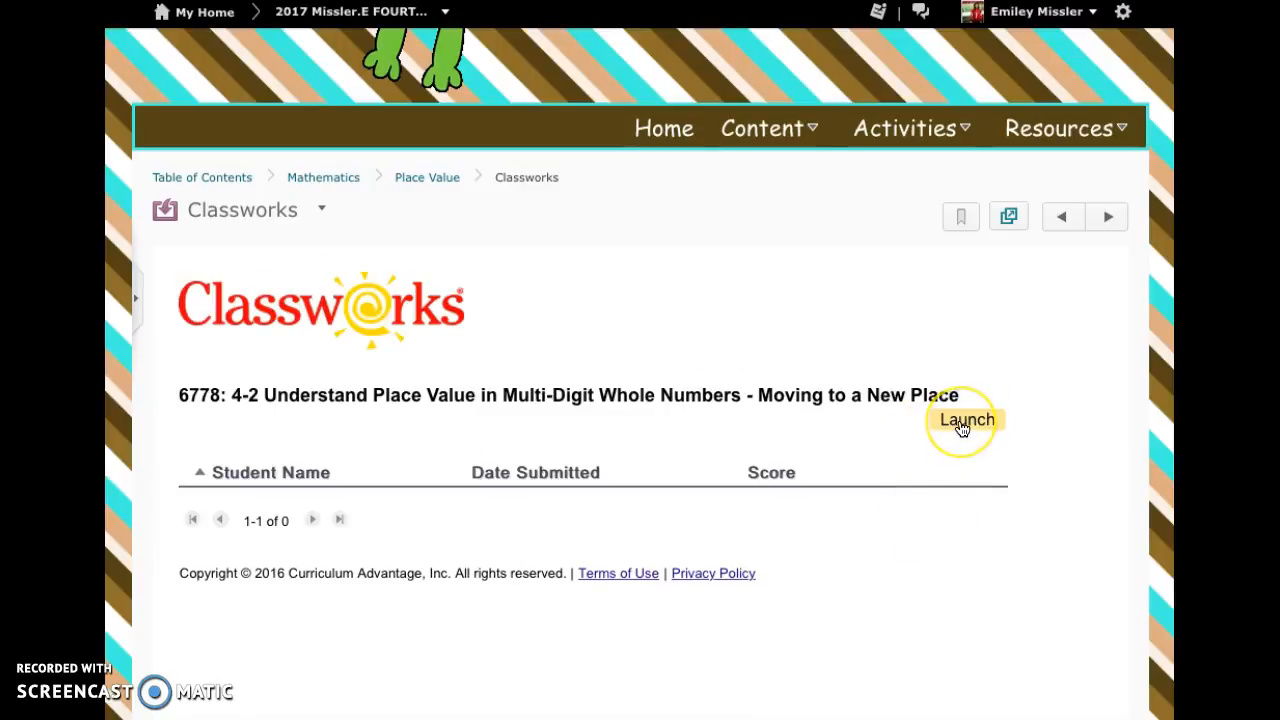
pyautogui.click(961, 421)
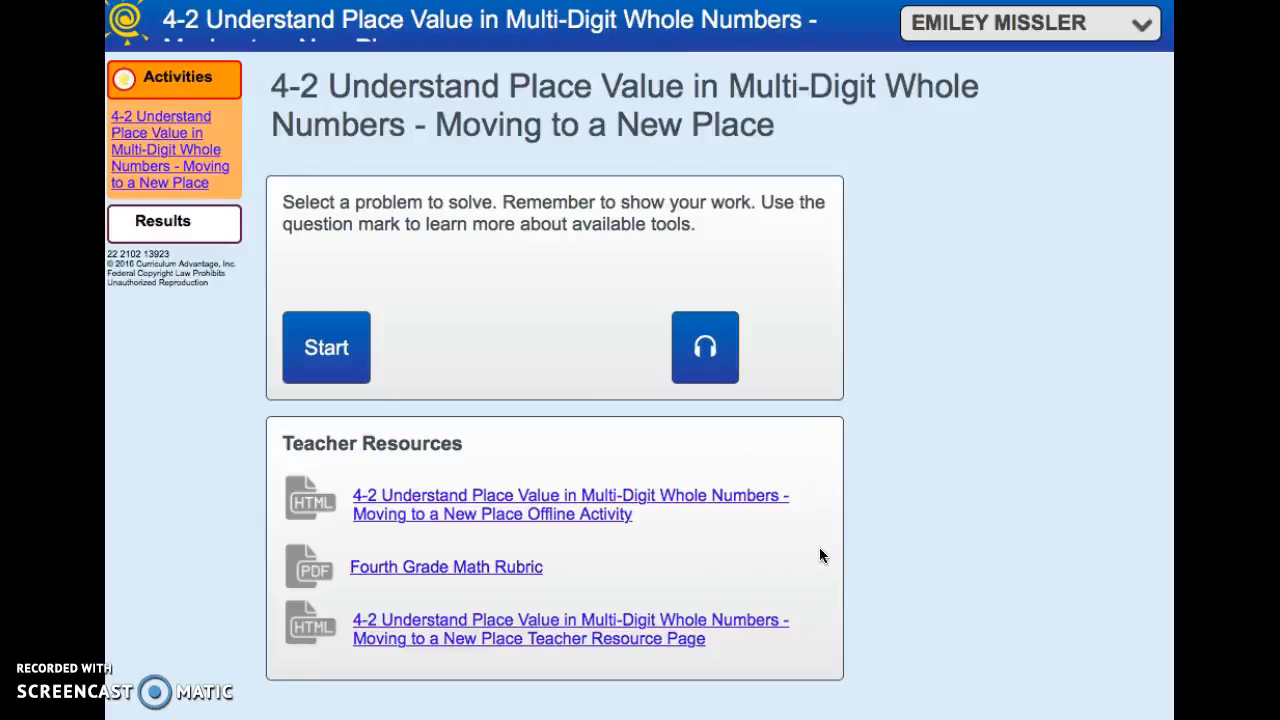
pyautogui.click(330, 347)
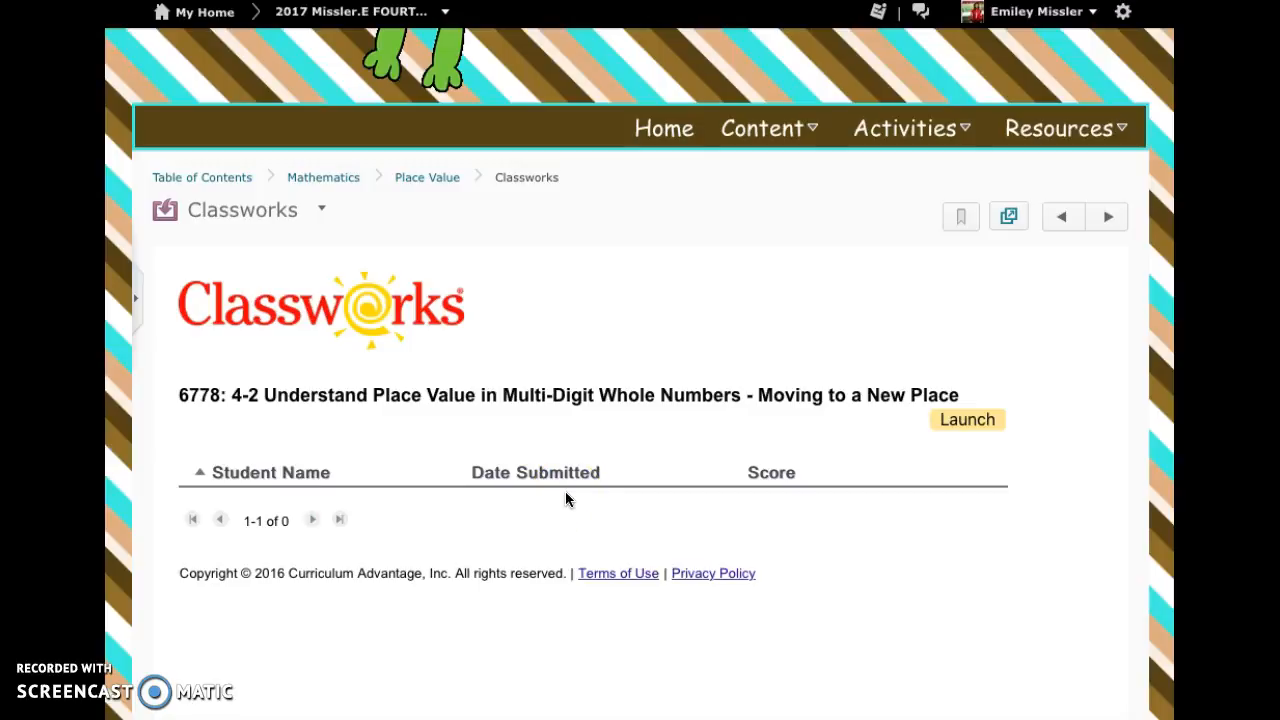
# Look over the selected unit's student results page and return to the Place Value module
pyautogui.scroll(-1, 769, 517)
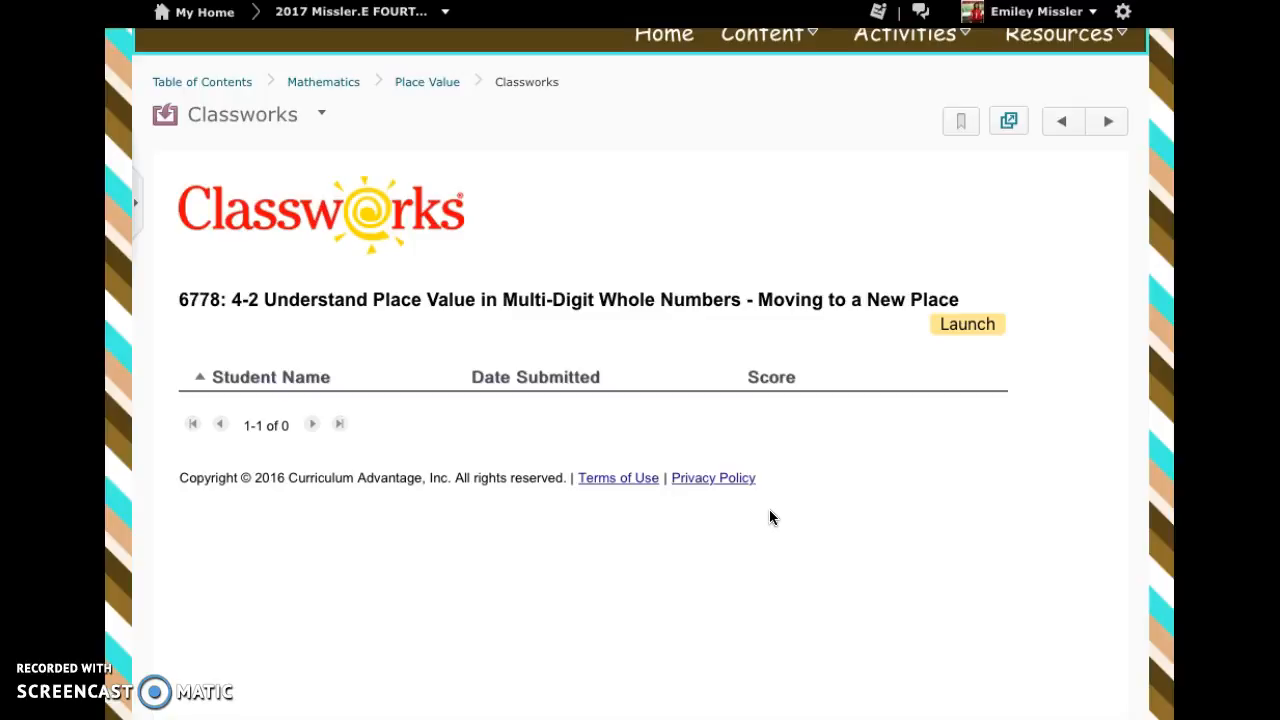
pyautogui.scroll(3, 569, 379)
pyautogui.scroll(-3, 569, 379)
pyautogui.scroll(-1, 565, 380)
pyautogui.scroll(2, 565, 380)
pyautogui.click(486, 221)
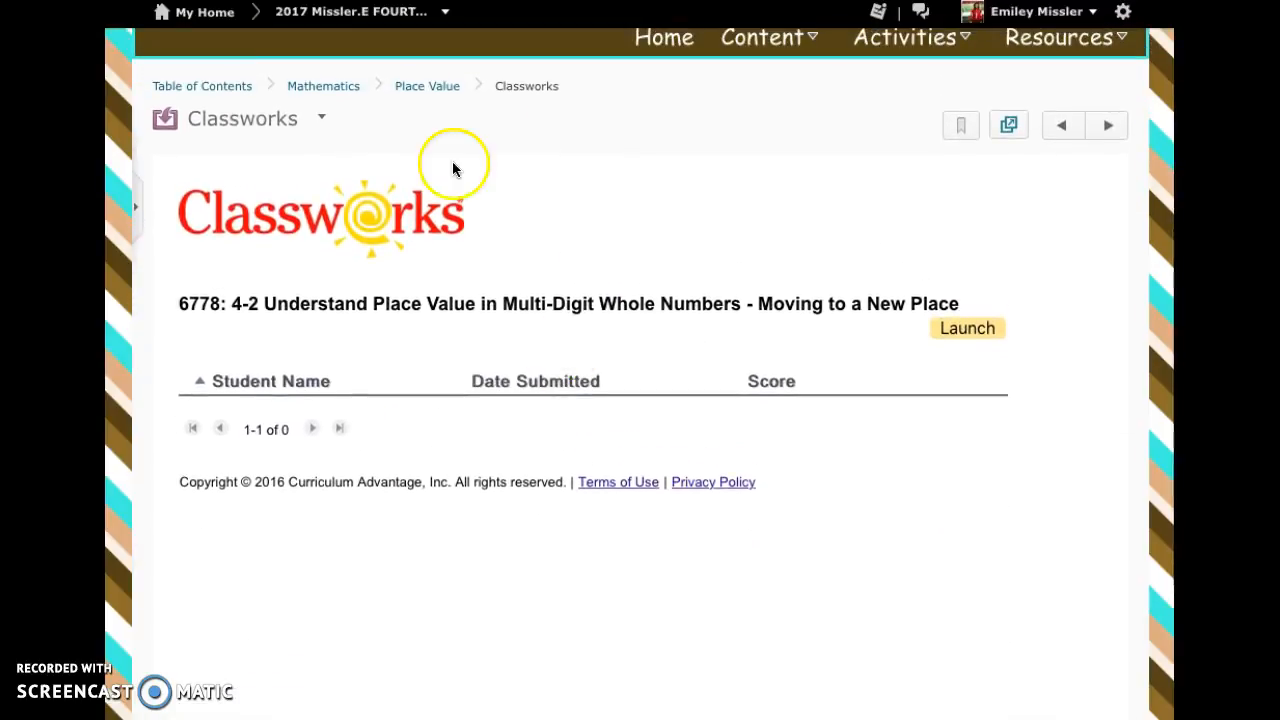
pyautogui.click(437, 92)
pyautogui.scroll(-5, 440, 200)
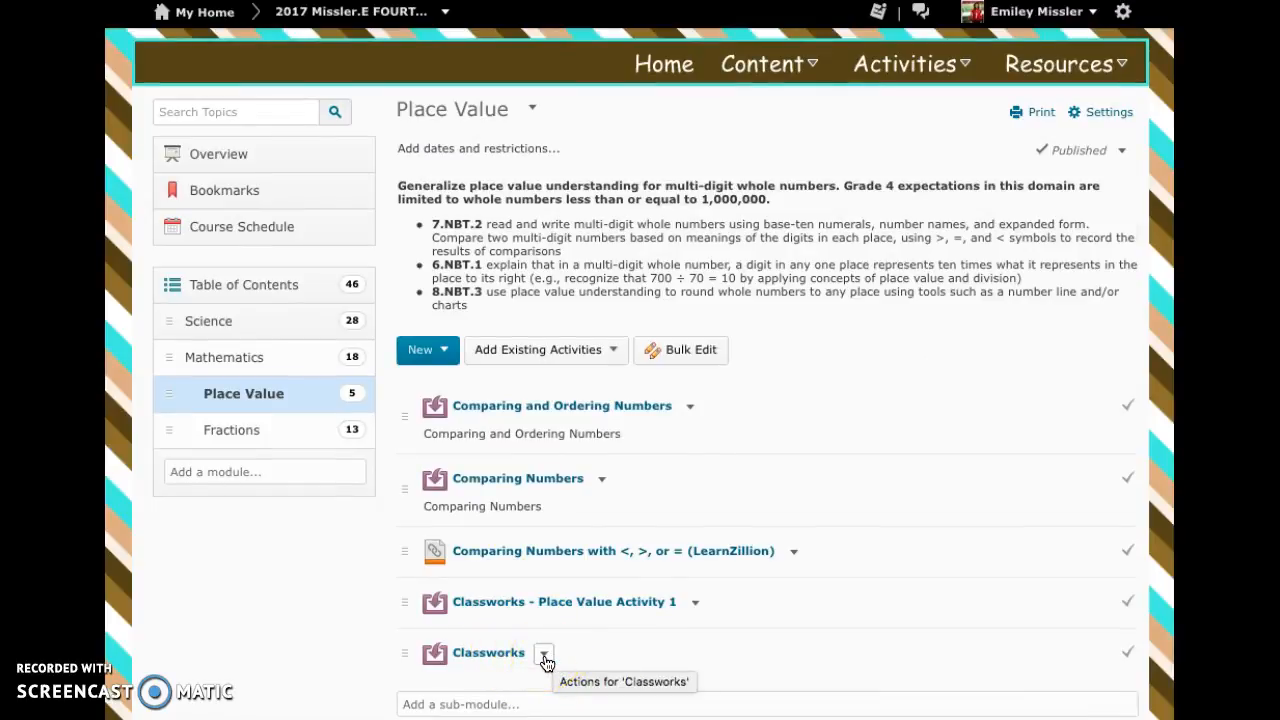
# Open the properties of the new Classworks topic for in-place editing
pyautogui.click(545, 658)
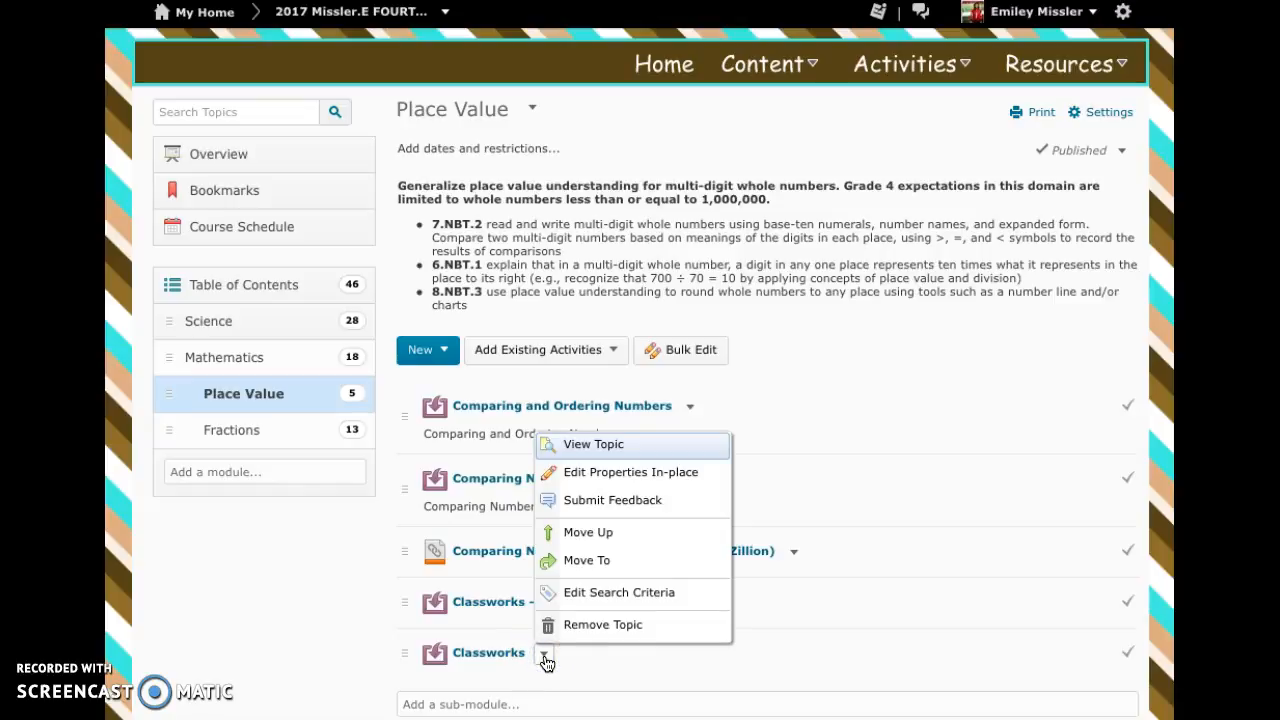
pyautogui.click(607, 476)
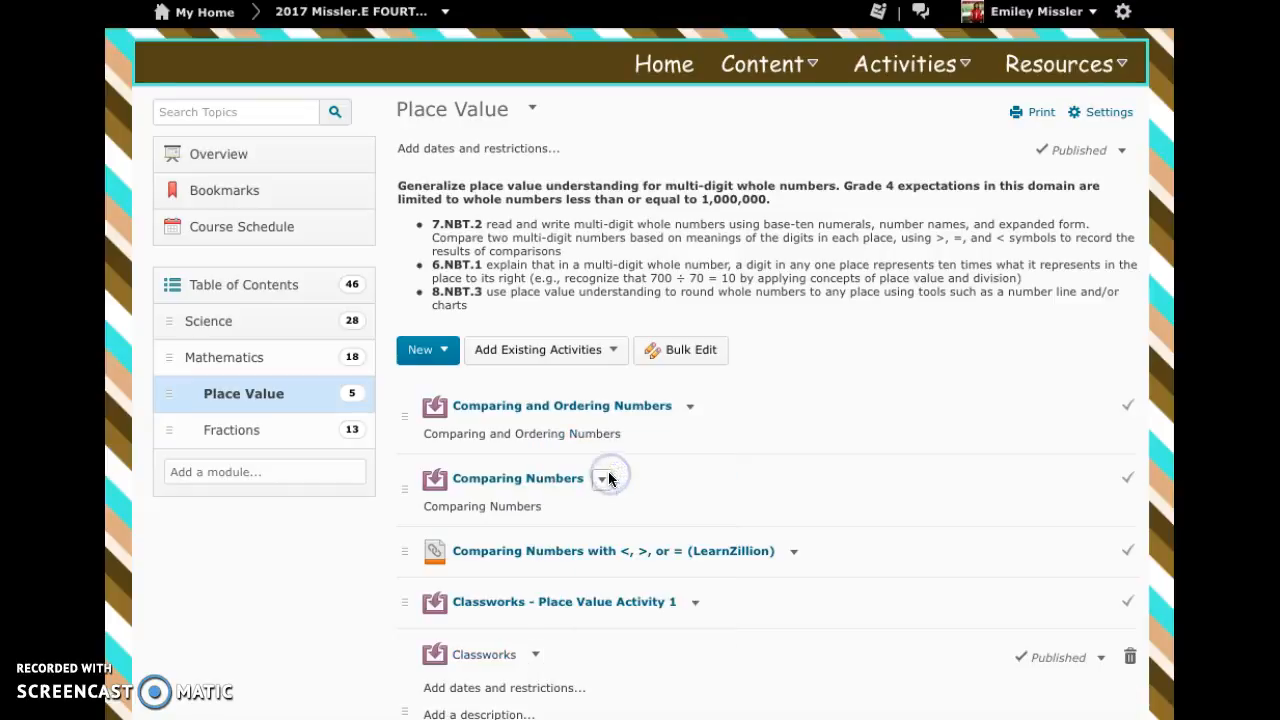
pyautogui.scroll(-1, 497, 695)
pyautogui.scroll(-1, 497, 695)
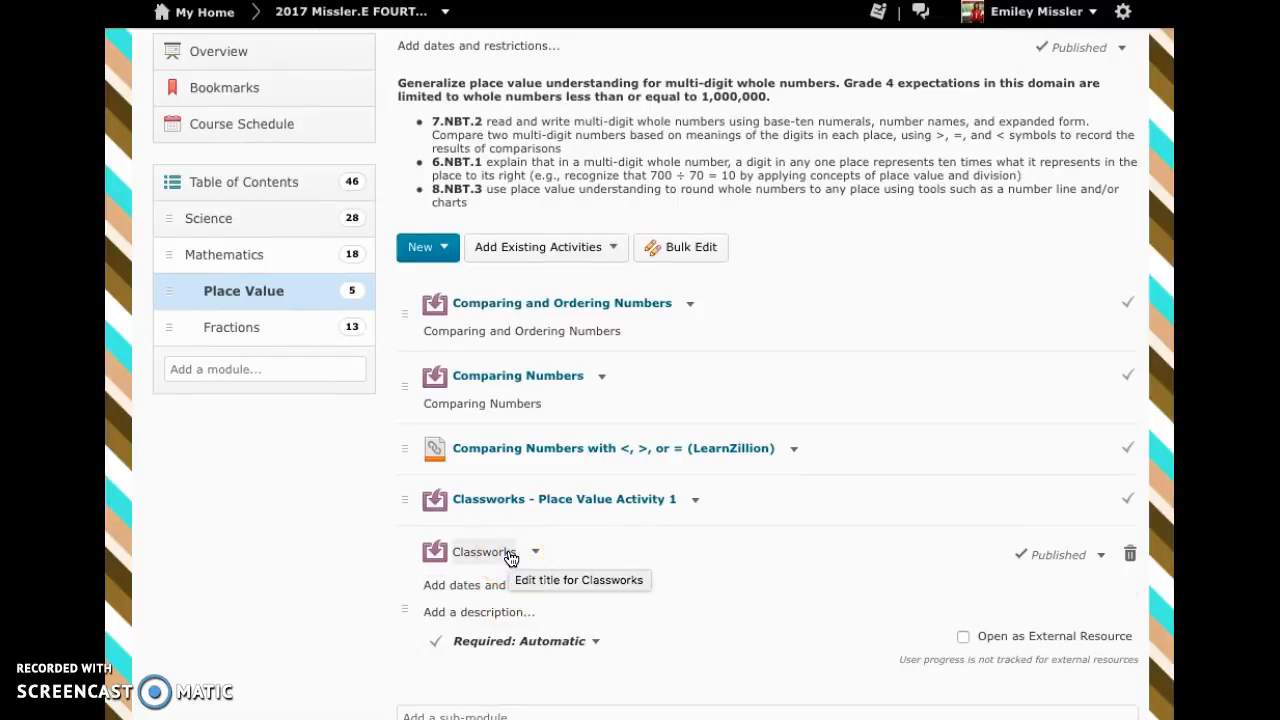
pyautogui.click(533, 642)
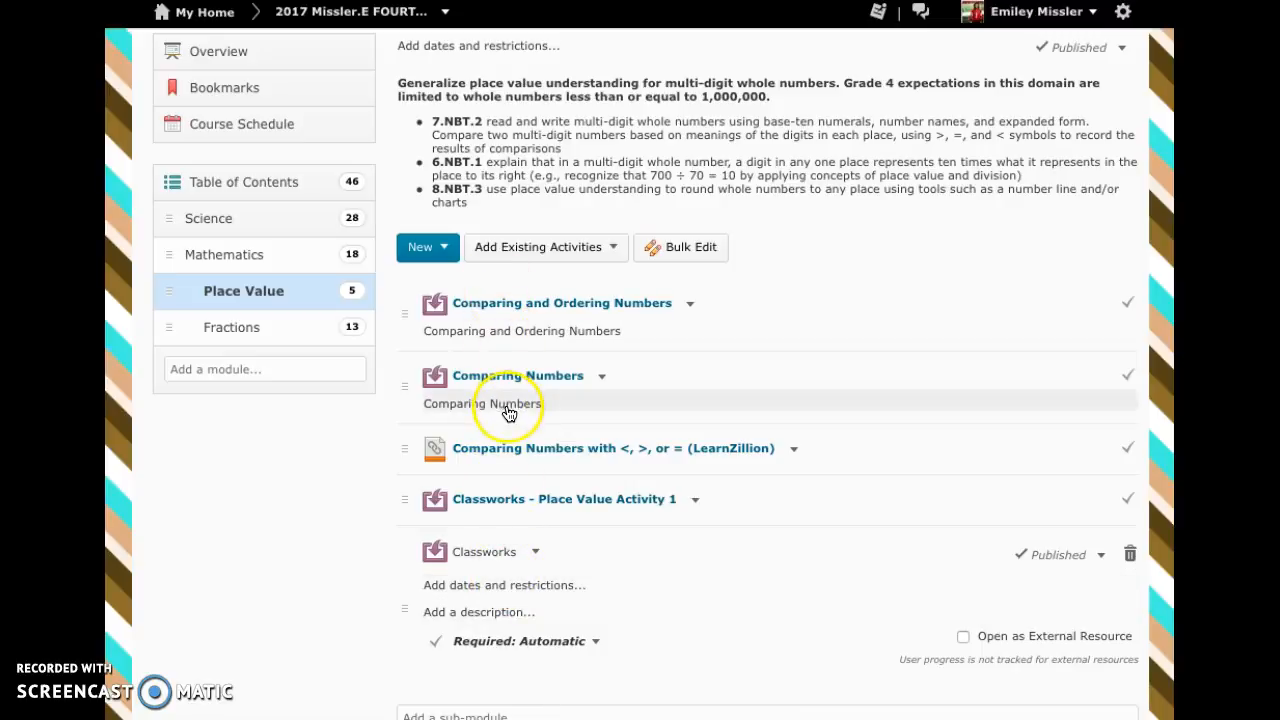
# Rename the new Classworks topic as "Classworks - Place Value Activity 2" and save the title
pyautogui.click(503, 556)
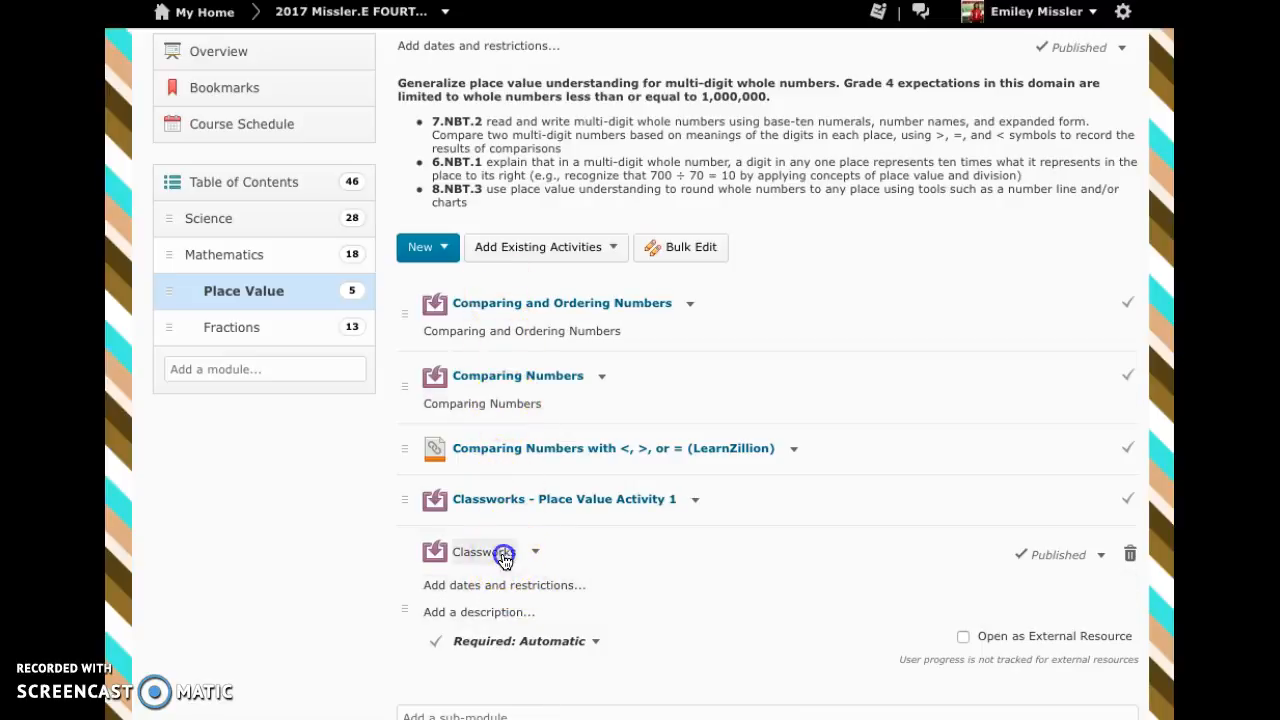
pyautogui.click(528, 554)
pyautogui.press('BackSpace')
pyautogui.write('-')
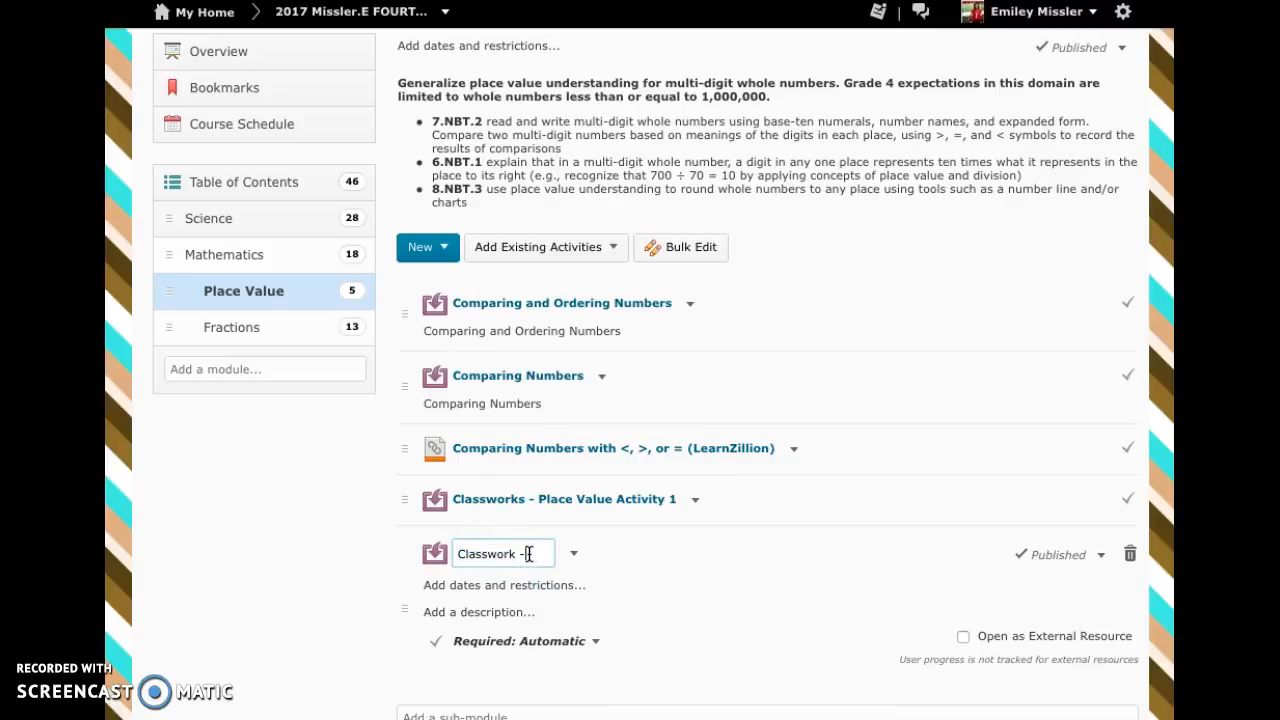
pyautogui.press('BackSpace')
pyautogui.press('BackSpace')
pyautogui.write('s - Place Value Activity 2')
pyautogui.press('Return')
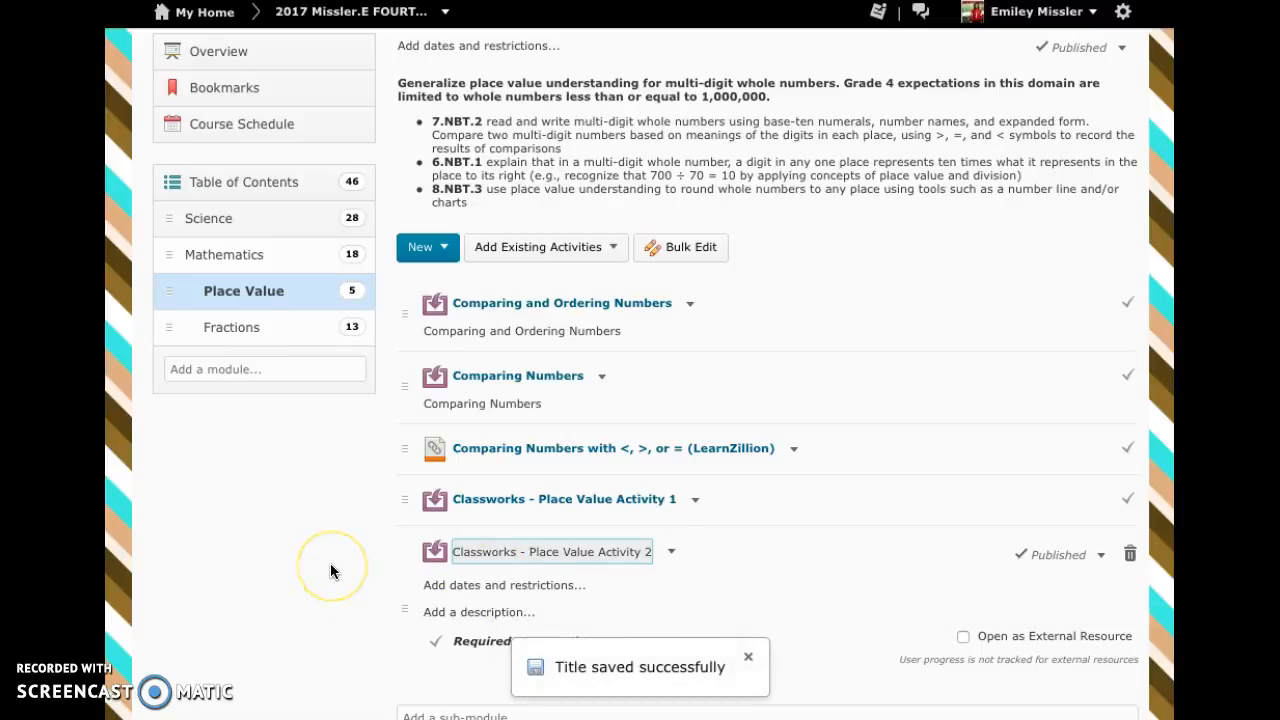
# View the Classworks - Place Value Activity 1 topic page and return to the Place Value module's topic list
pyautogui.click(500, 503)
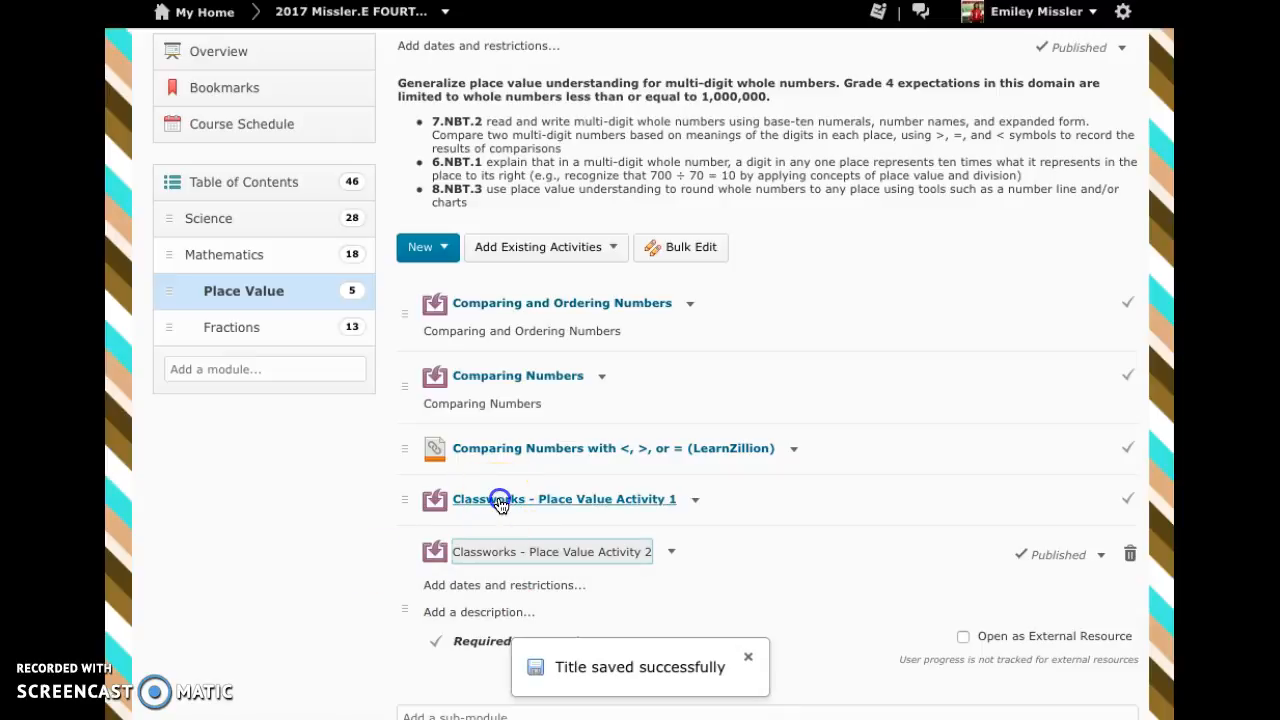
pyautogui.scroll(-3, 501, 506)
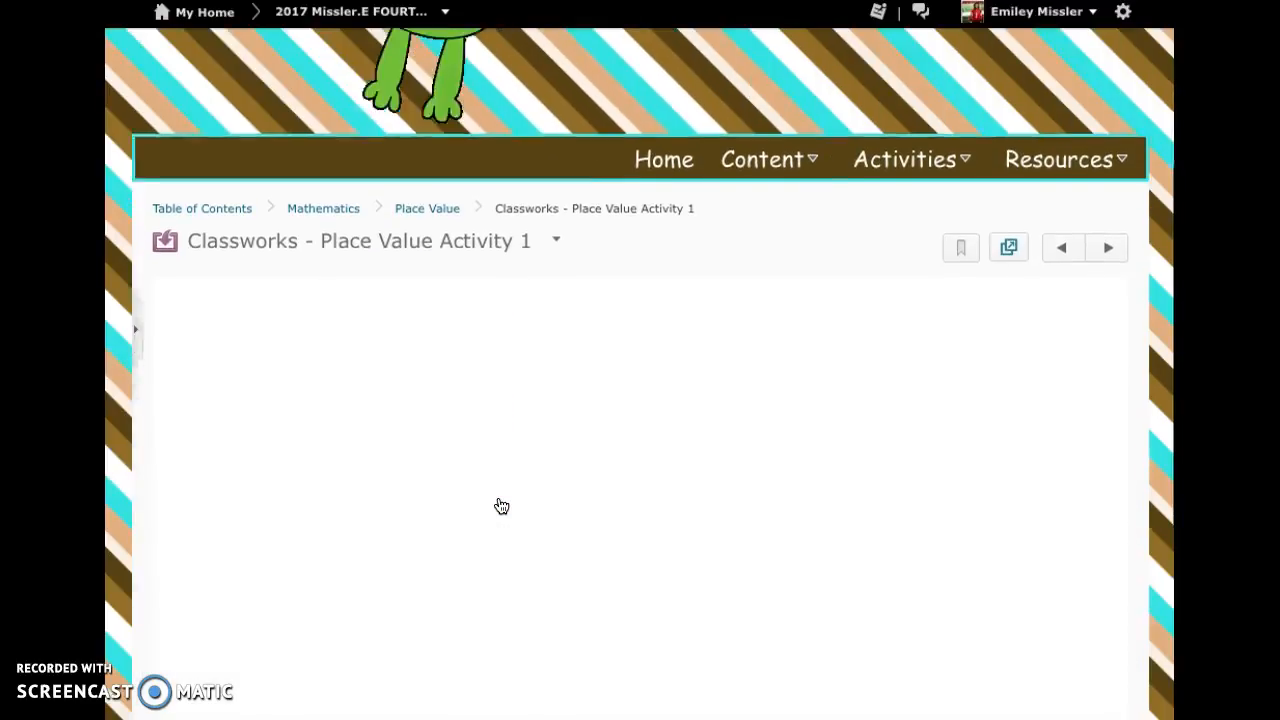
pyautogui.scroll(2, 500, 505)
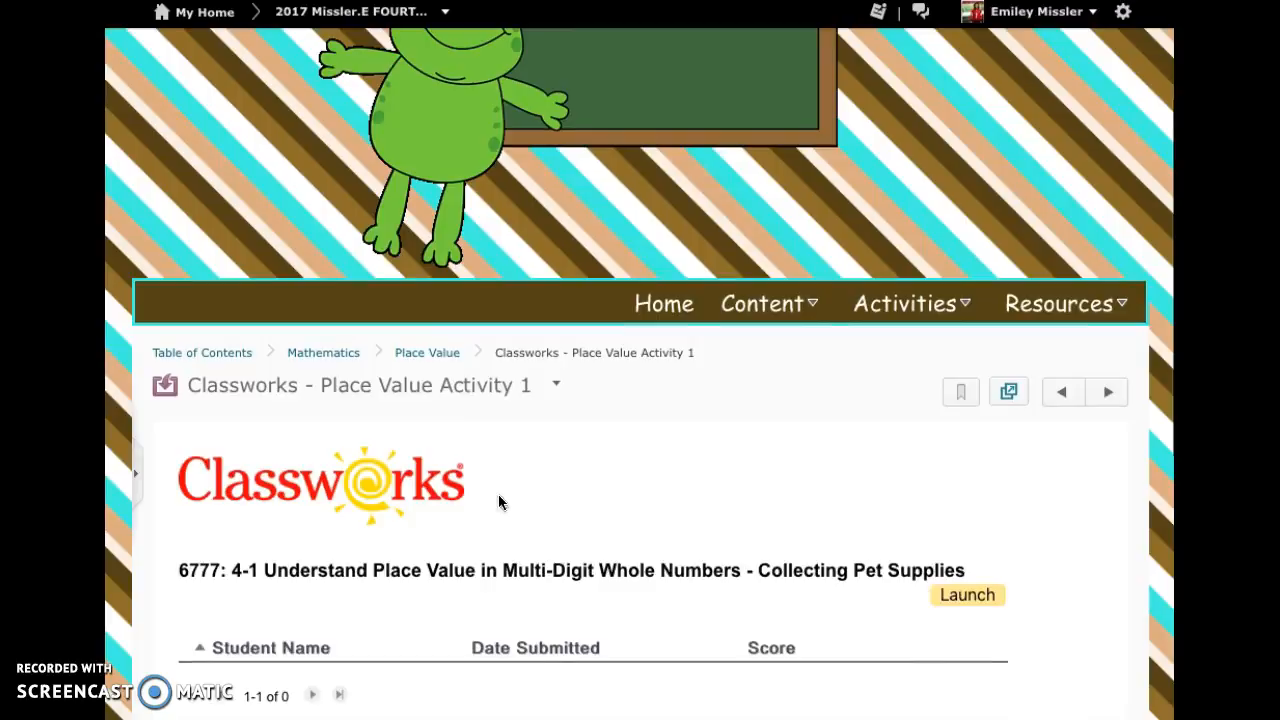
pyautogui.click(435, 352)
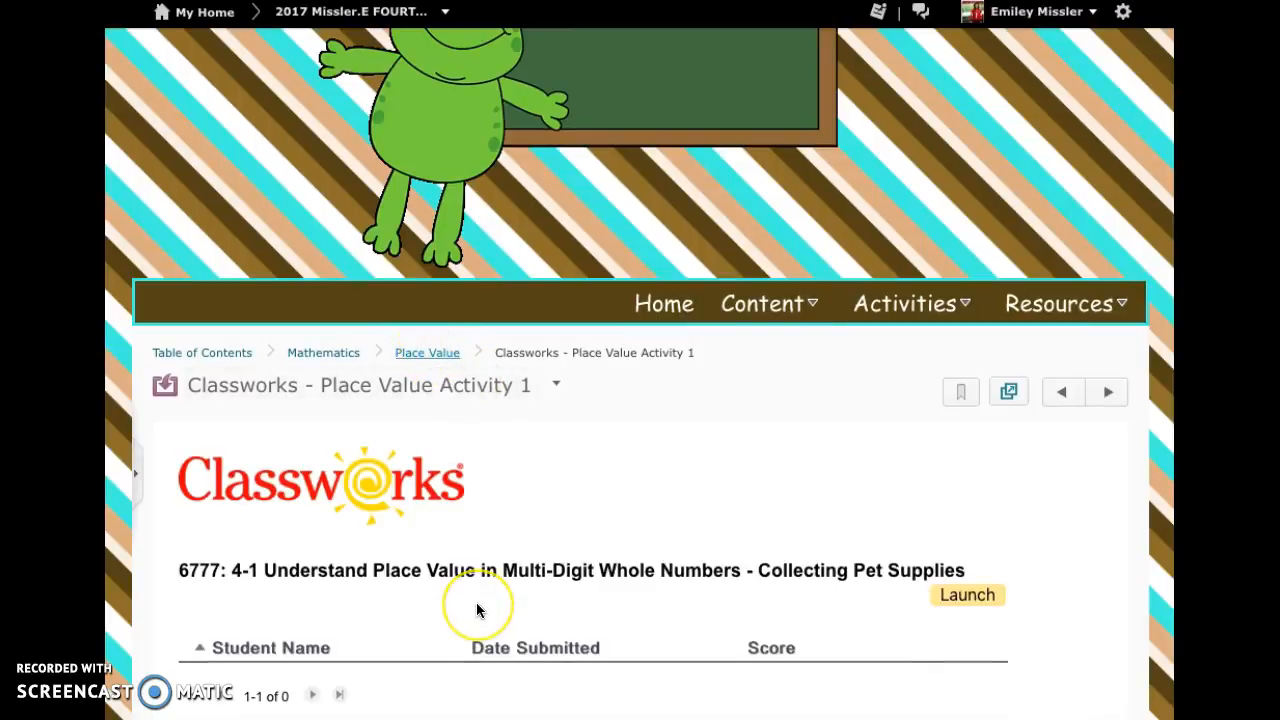
pyautogui.scroll(-2, 476, 610)
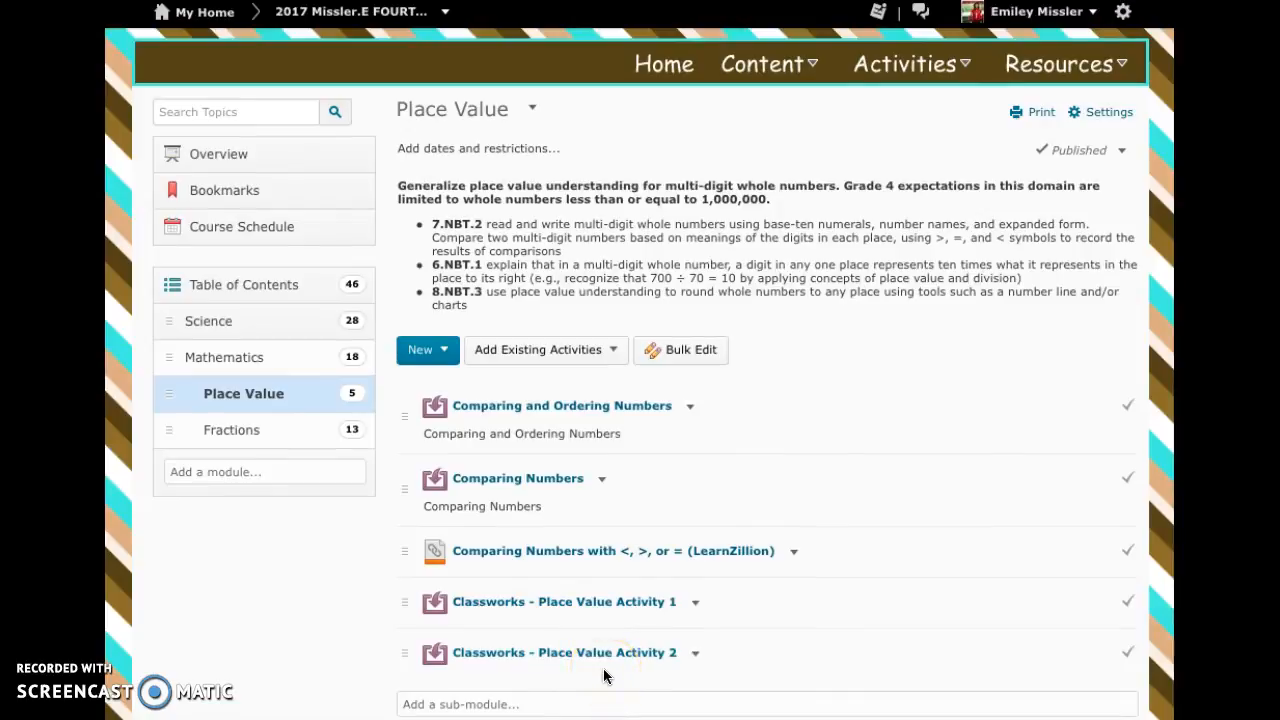
pyautogui.scroll(2, 603, 668)
pyautogui.scroll(-2, 603, 668)
pyautogui.scroll(2, 142, 693)
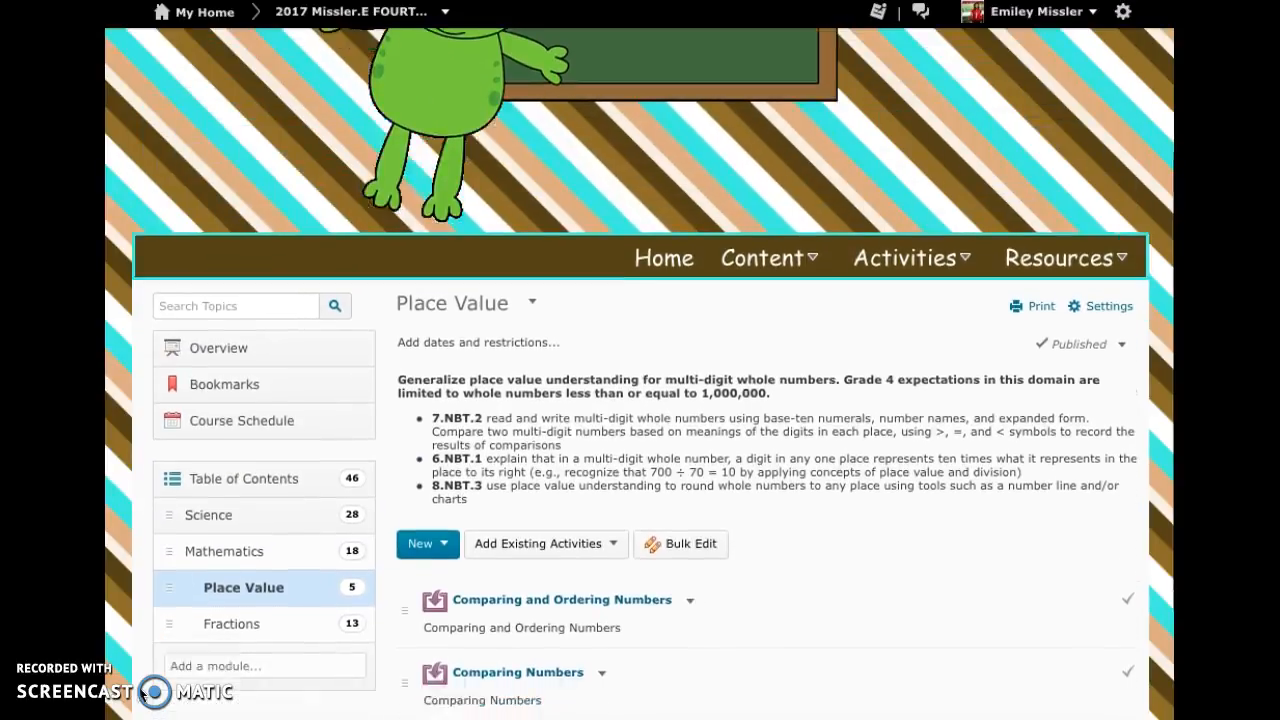
pyautogui.scroll(-2, 142, 693)
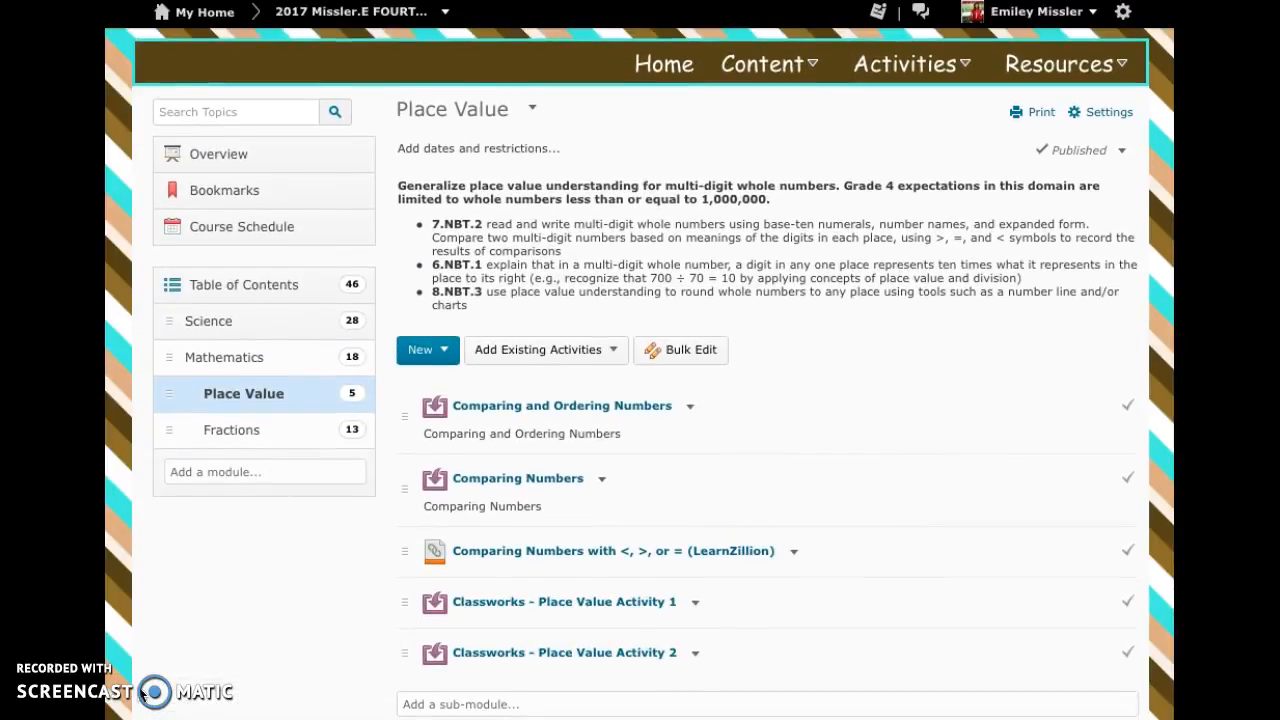